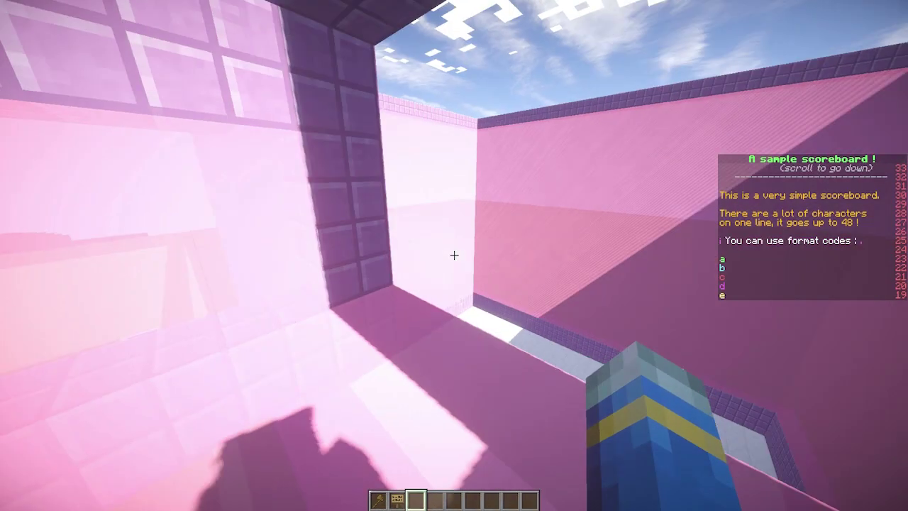
Step: Fly around the pink glass arena and its attached lobby to examine the build
key(w)
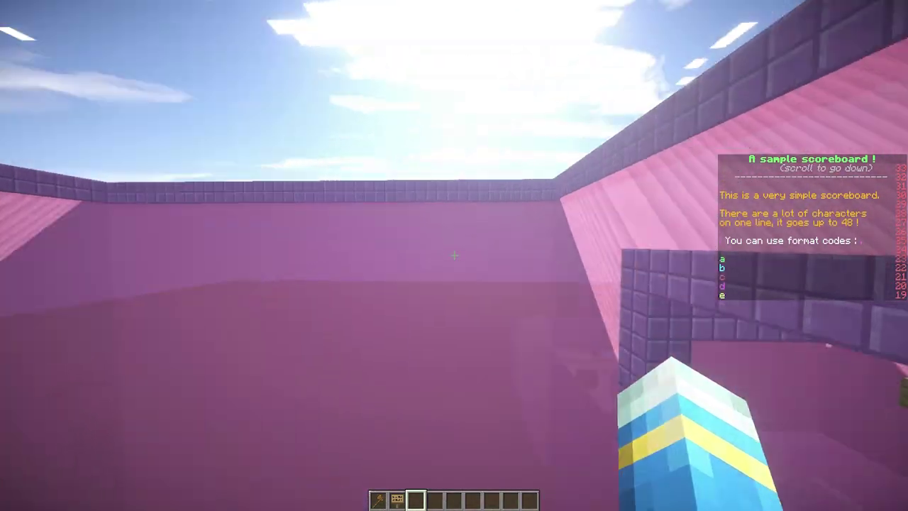
key(space)
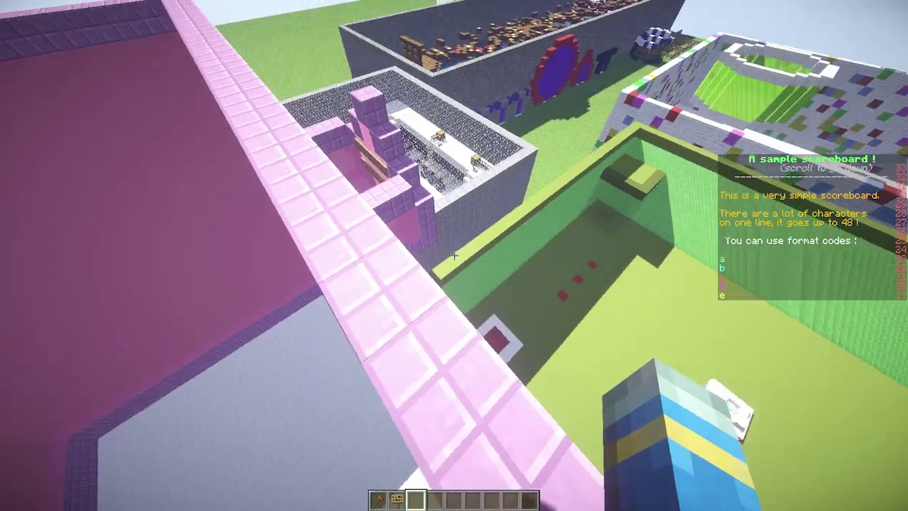
key(w)
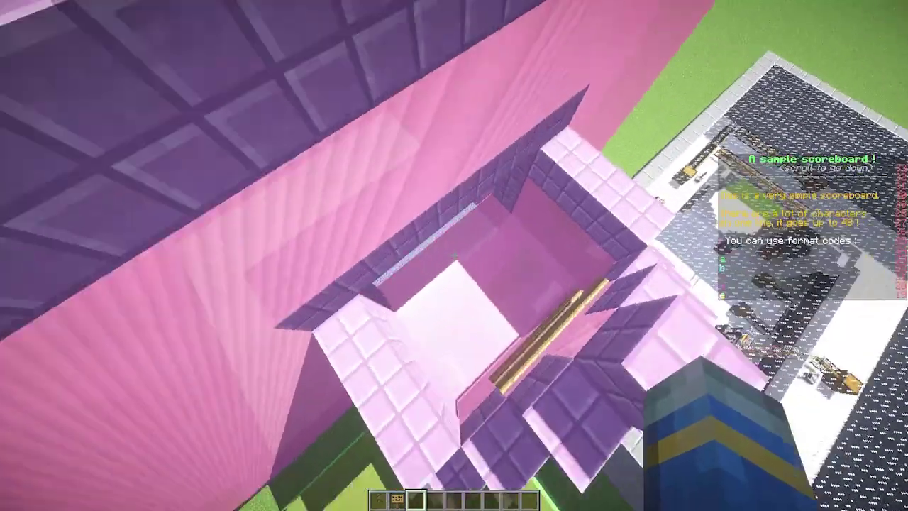
key(shift)
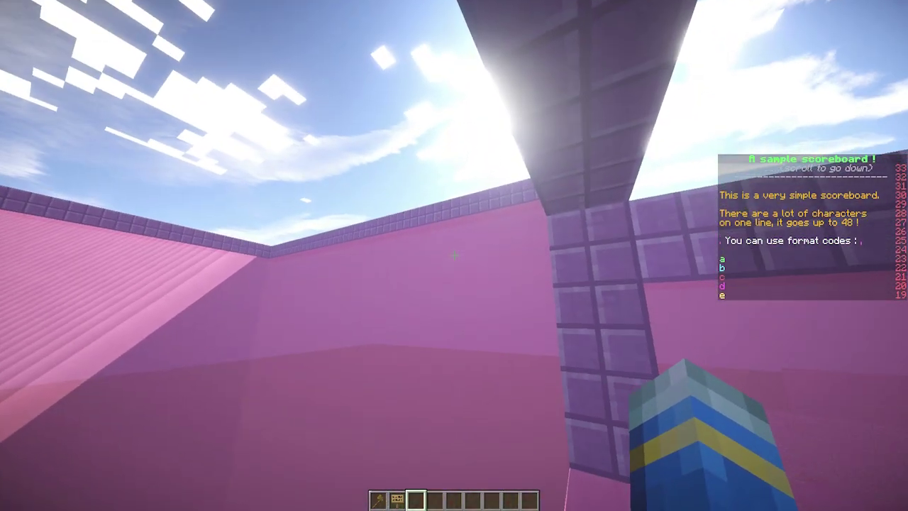
scroll(454, 256, up, 2)
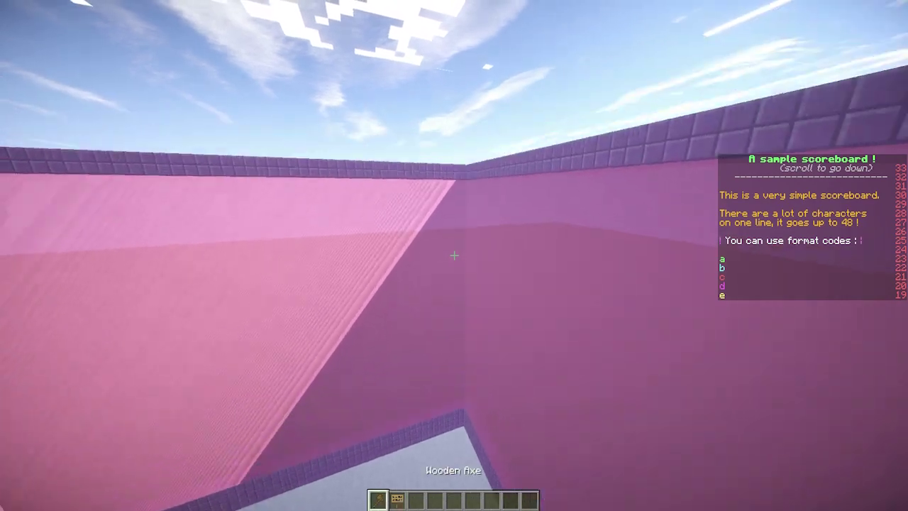
scroll(454, 255, down, 2)
Step: Run /cr help all and look through the CubeRunner command list in the chat history
key(slash)
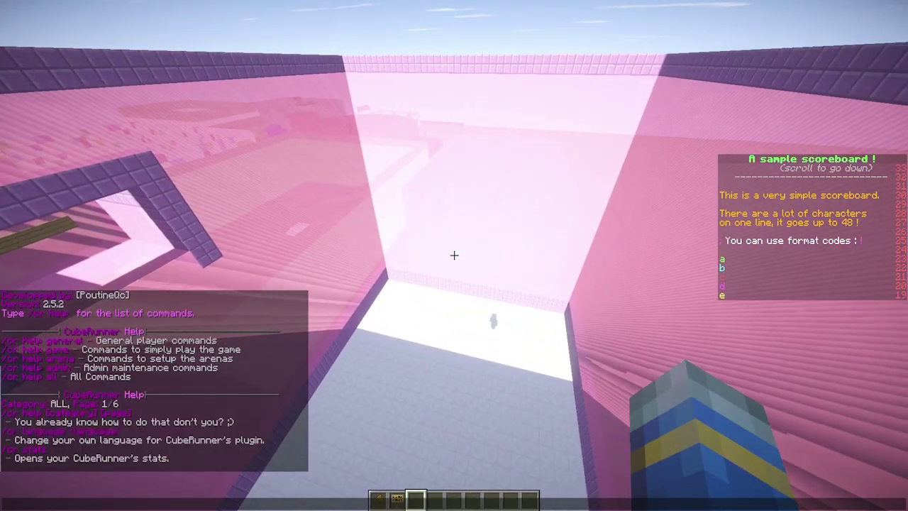
text(cr help all)
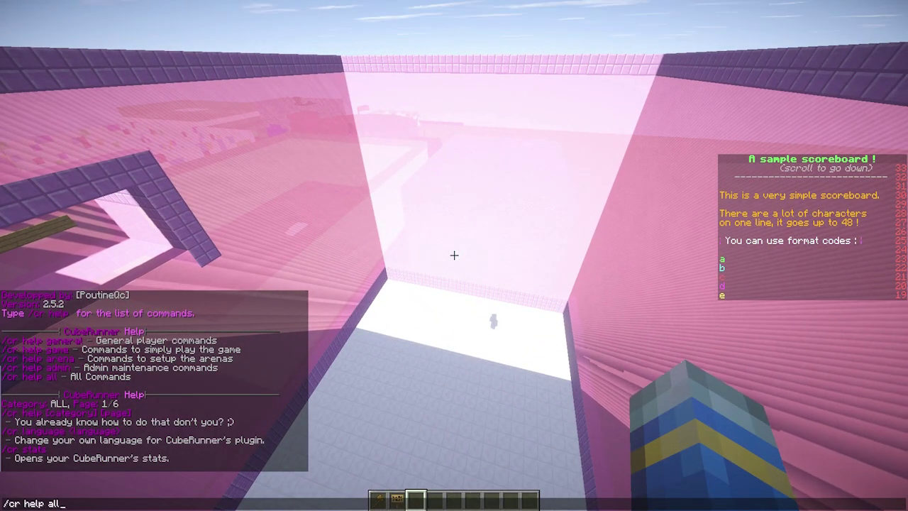
key(Return)
key(t)
scroll(154, 380, up, 3)
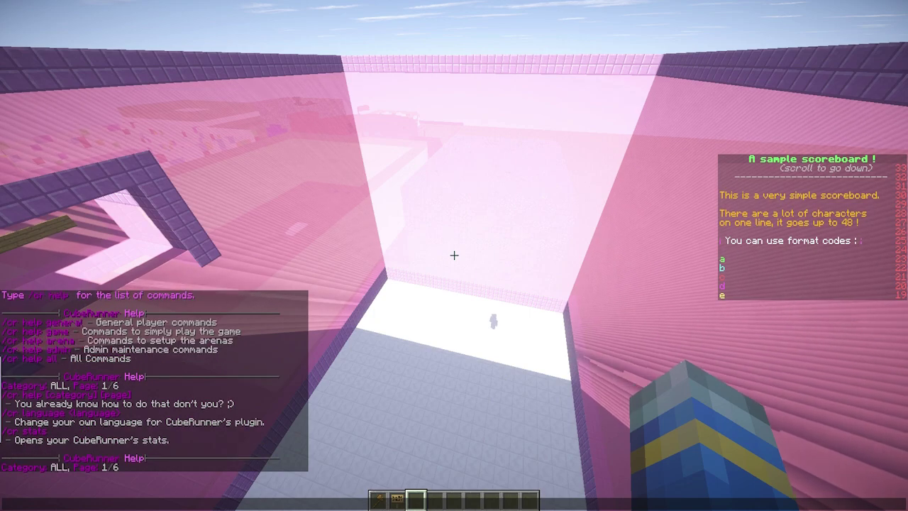
scroll(154, 380, down, 3)
scroll(154, 380, up, 1)
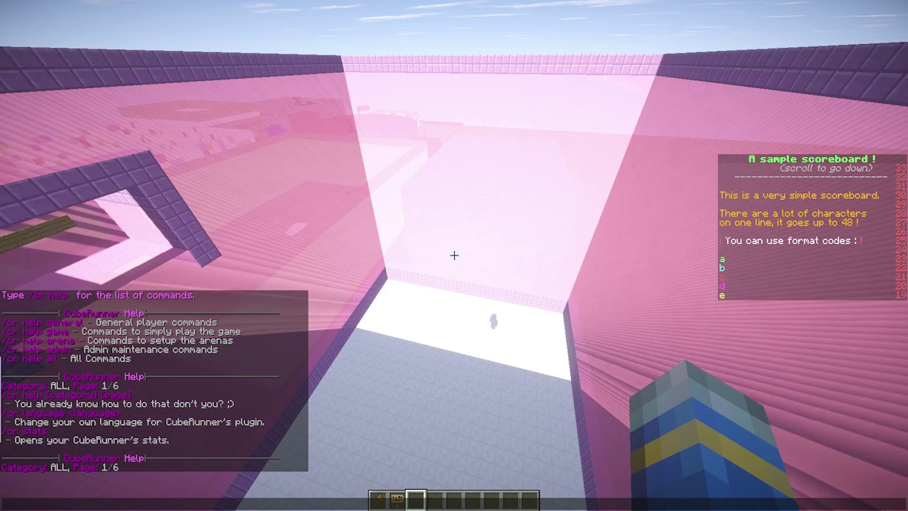
key(Escape)
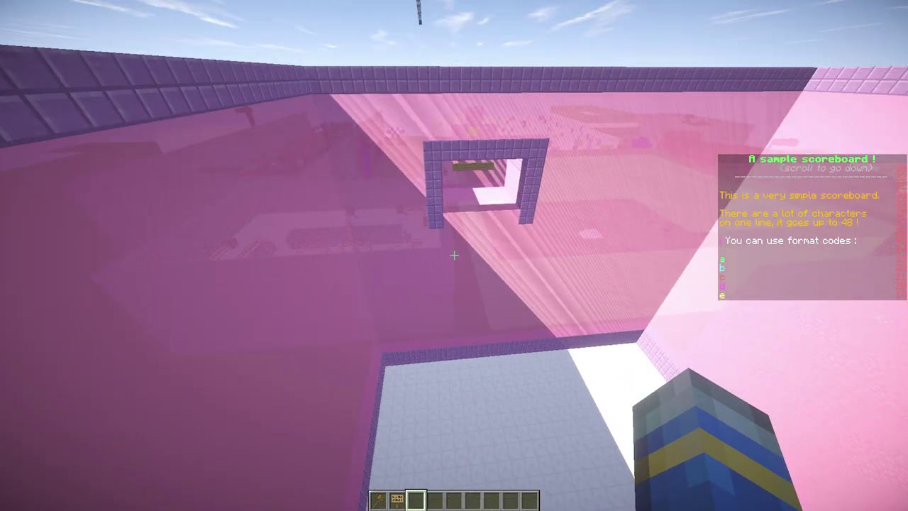
Step: Fly to the sign wall in the lobby and create a new CubeRunner arena named yt with /cr new yt
key(w)
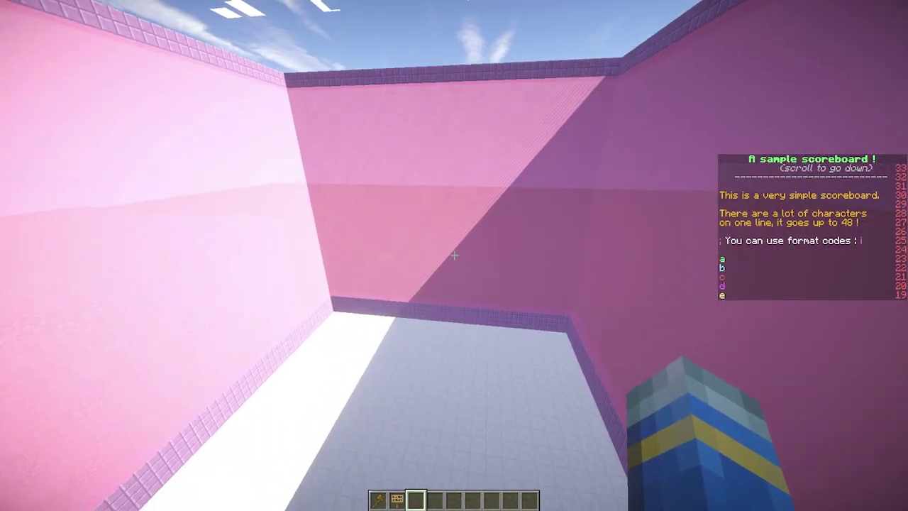
key(w)
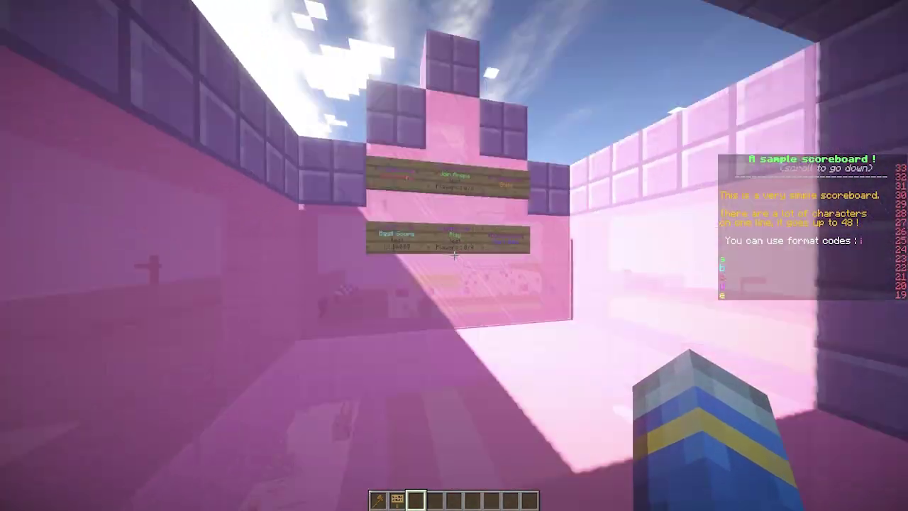
key(w)
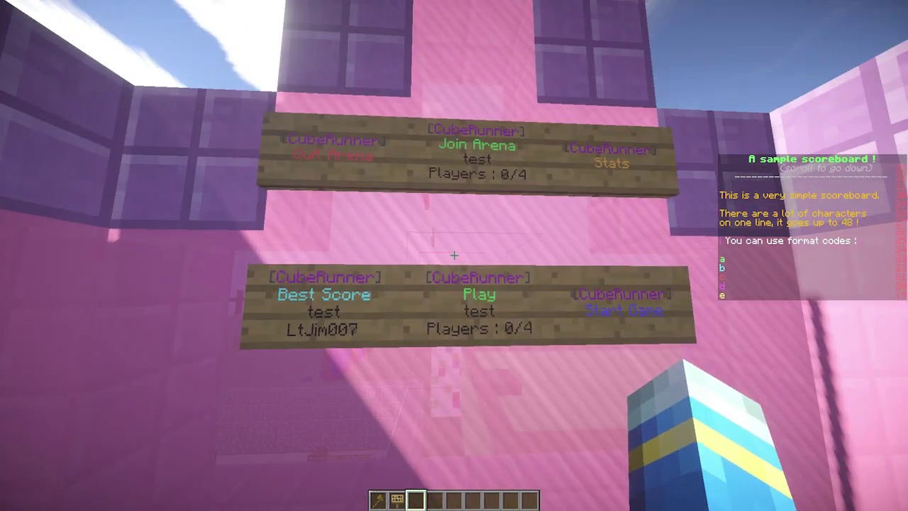
key(d)
key(t)
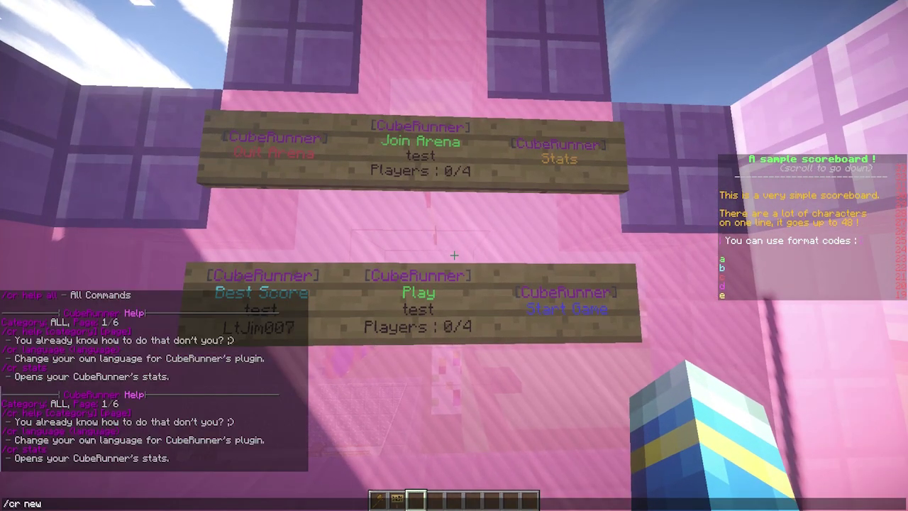
text(yt)
key(Return)
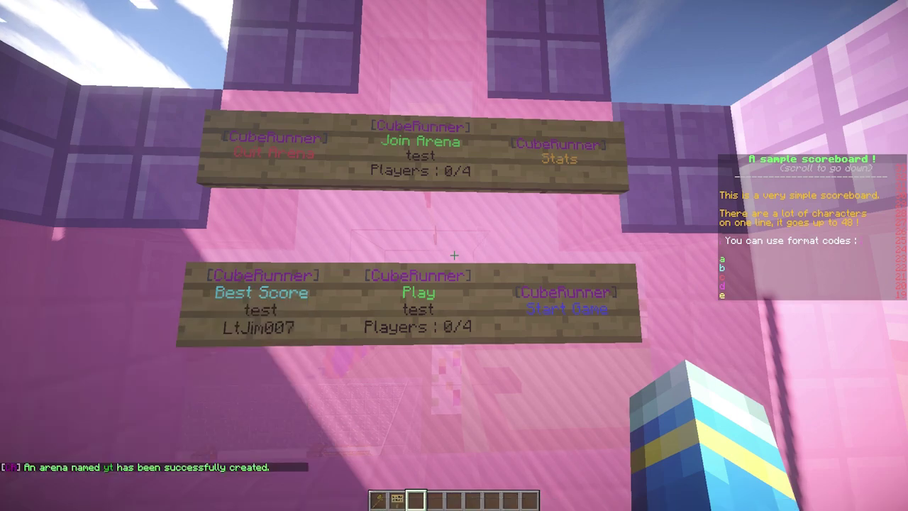
Step: Set the lobby of arena yt while facing the lobby's opening onto the arena, using /cr setlobby yt
key(w)
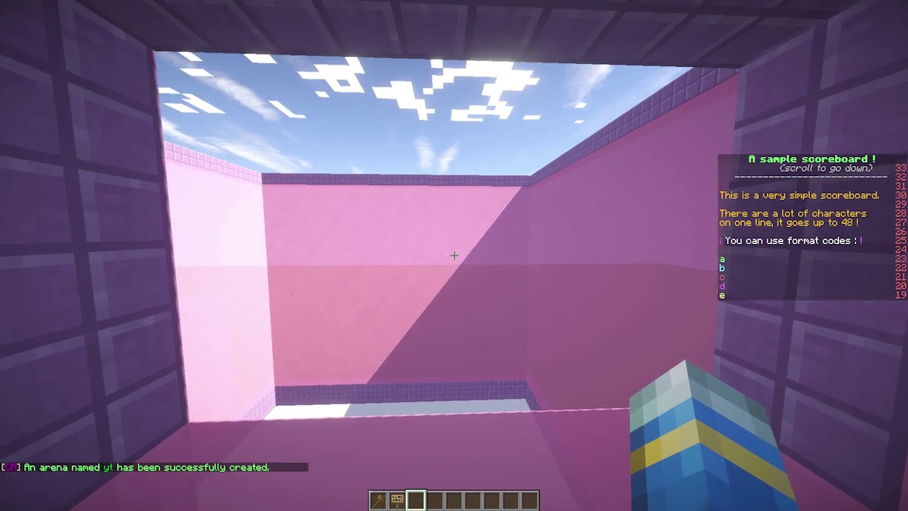
key(t)
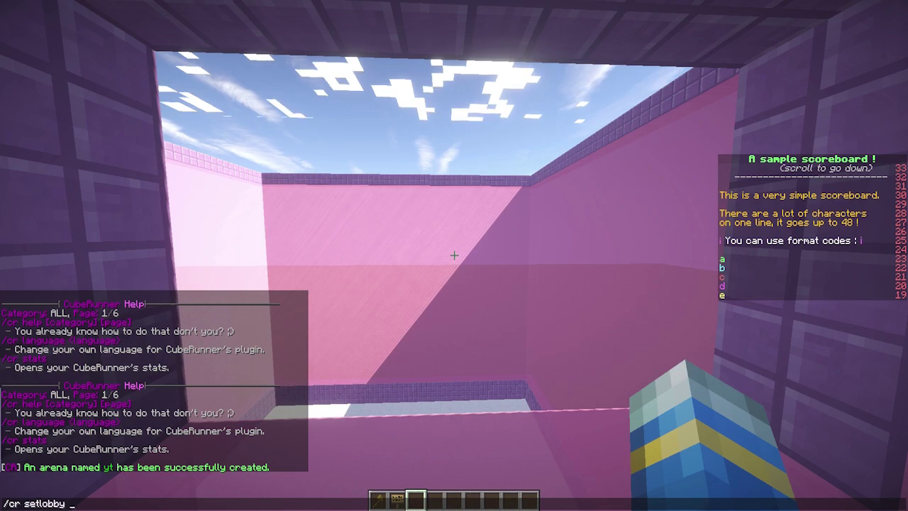
key(Return)
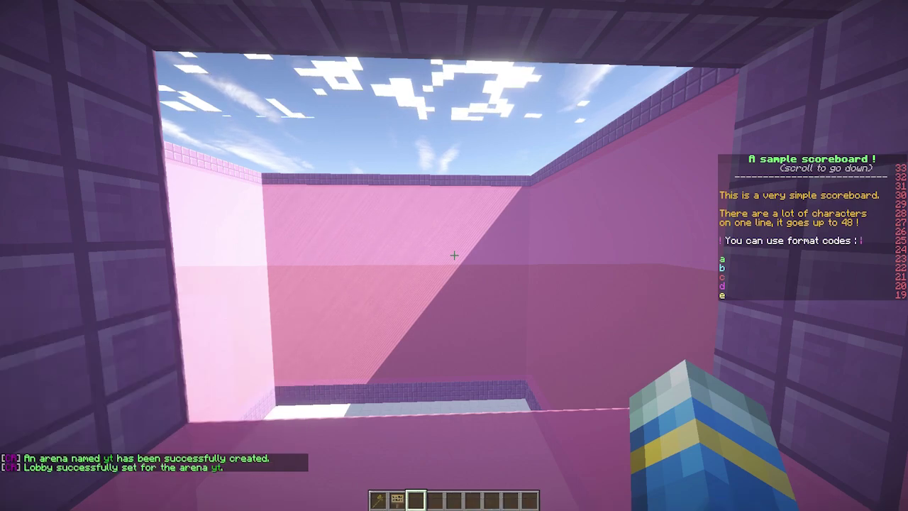
Step: Mark the arena's top outer corner at (-143, 25, -482) as the first selection position with the wooden axe
key(w)
key(1)
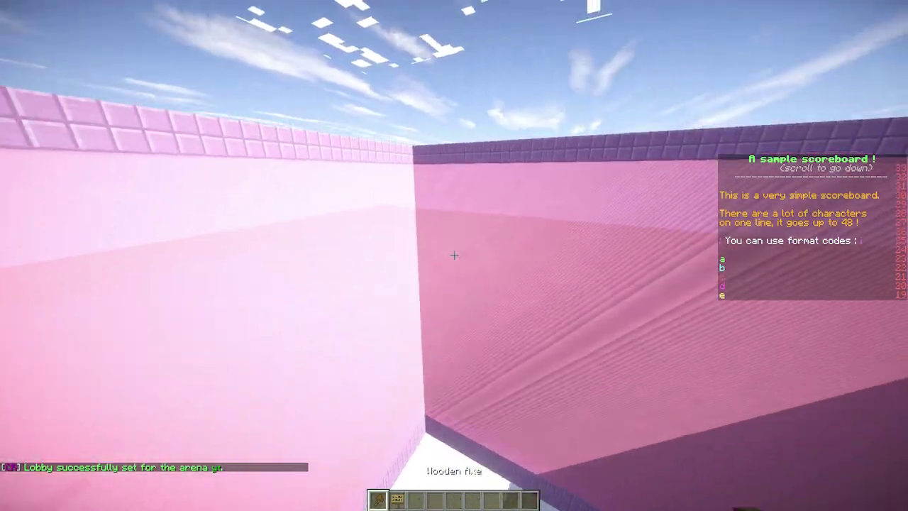
key(space)
key(w)
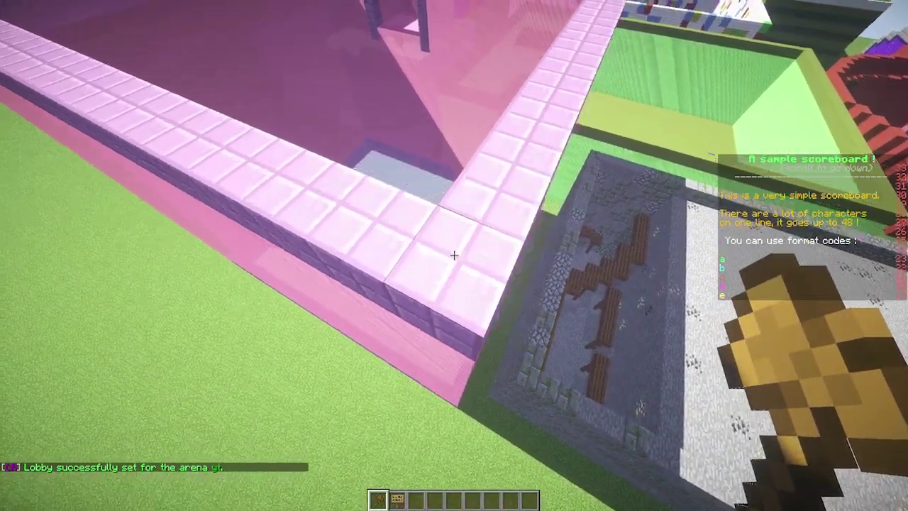
click(454, 255)
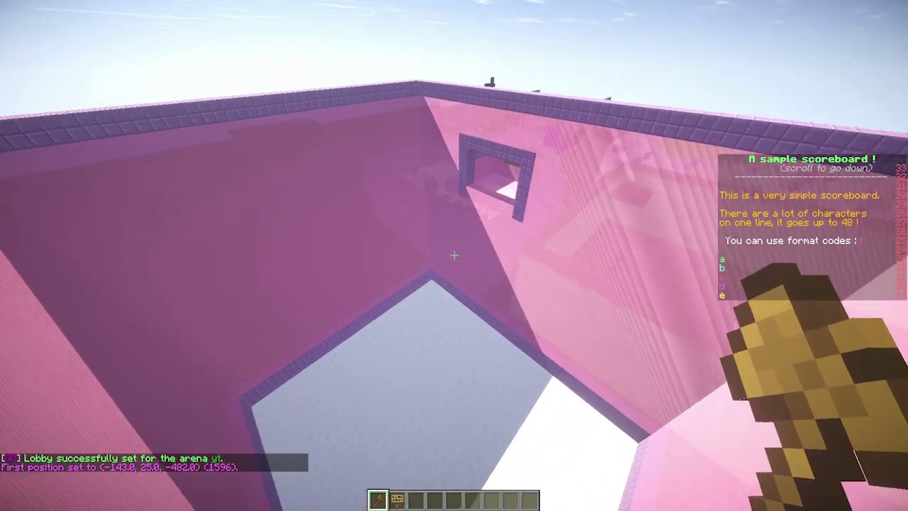
Step: Mark the diagonally opposite bottom corner of the arena at (-166, 4, -455) as the second selection position
key(w)
key(space)
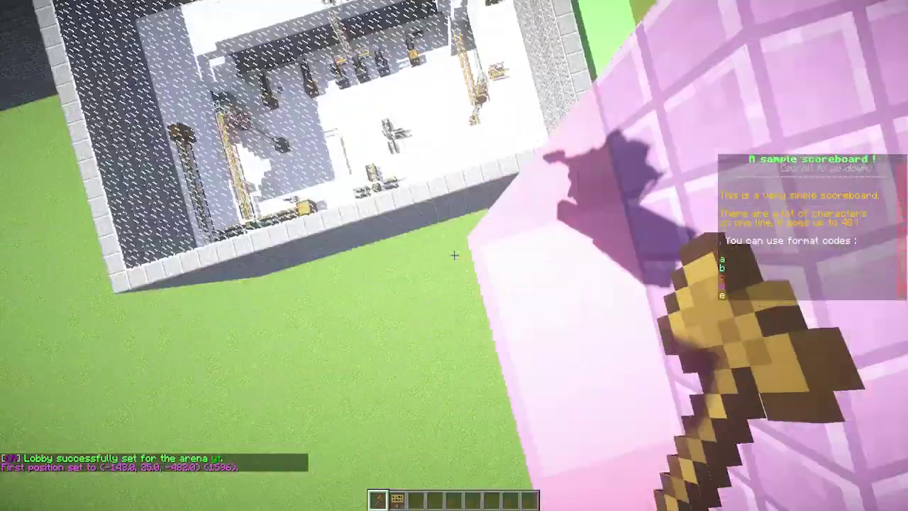
key(w)
key(shift)
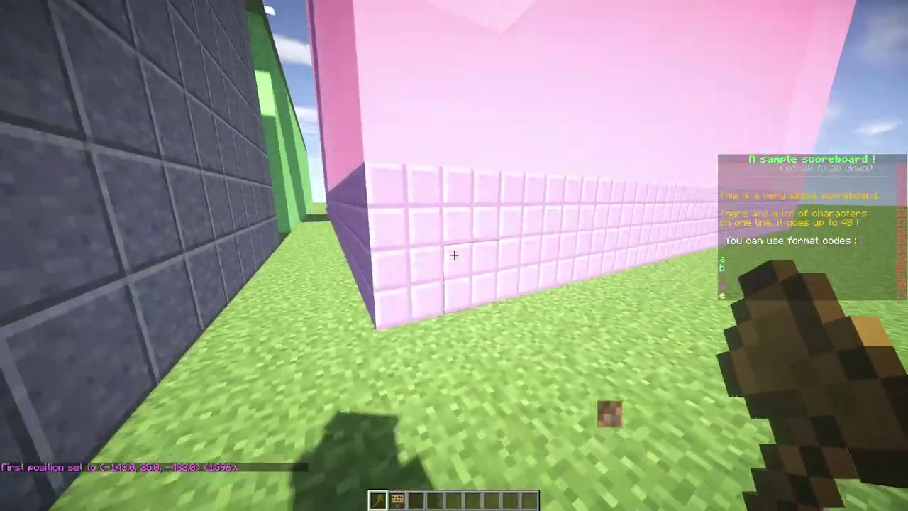
right_click(454, 256)
key(t)
key(Escape)
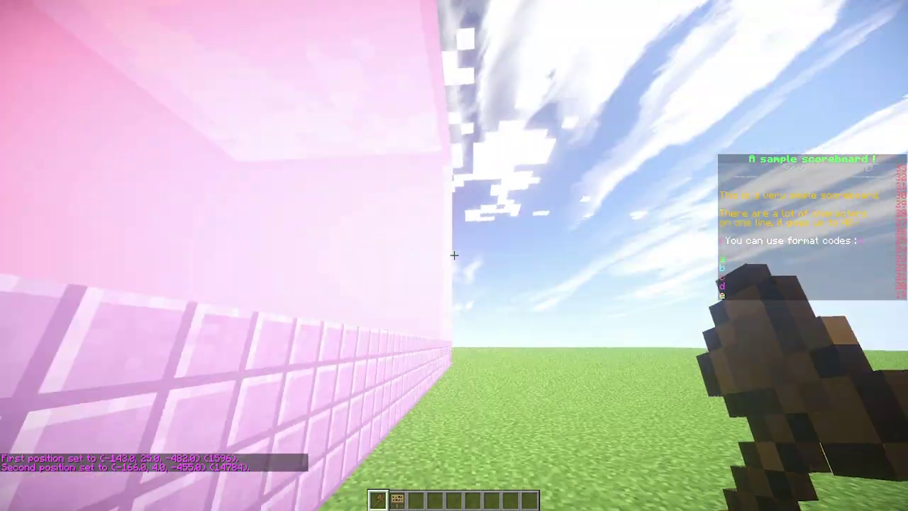
Step: Put the axe away, fly down to the floor inside the arena and run /cr setstartpoint yt there
key(3)
key(space)
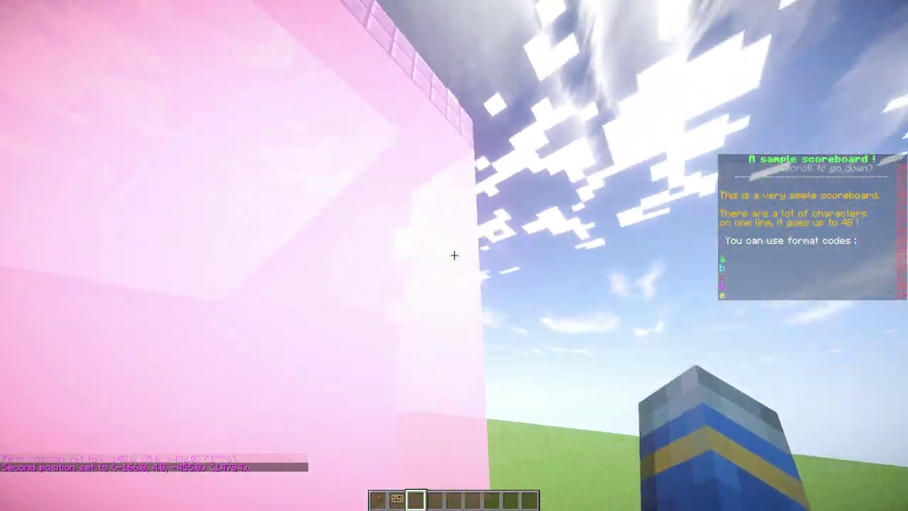
key(w)
key(w)
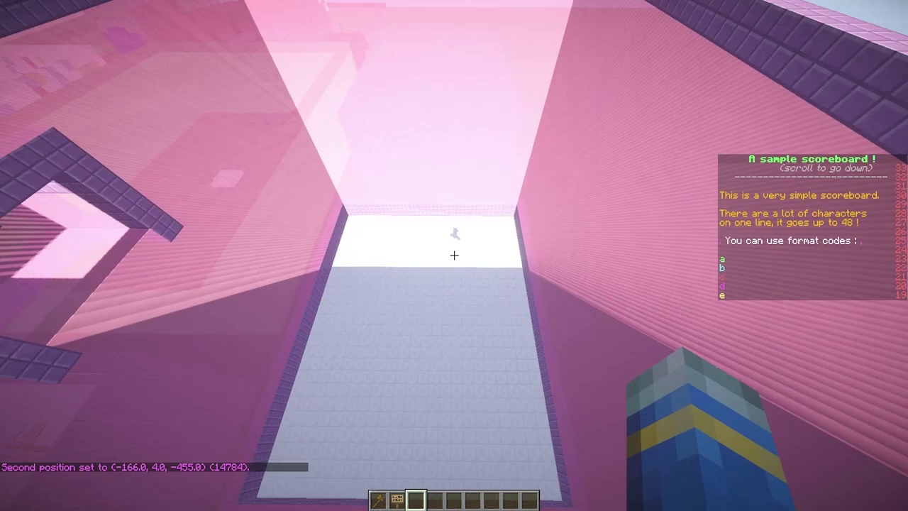
key(shift)
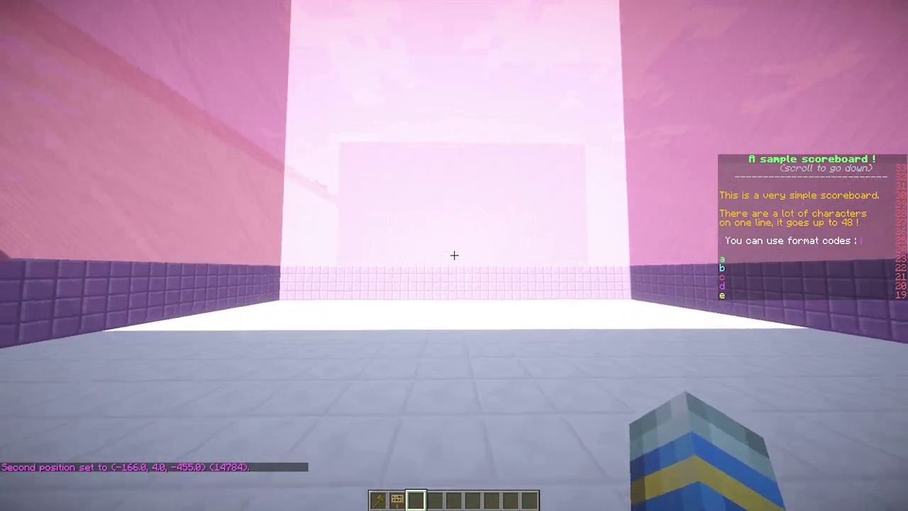
key(slash)
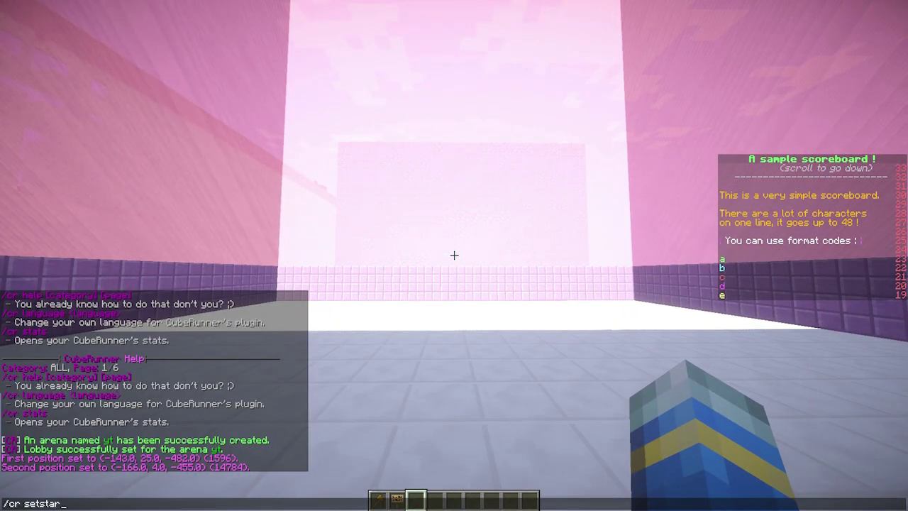
text(cr setstartpoint yt)
key(Return)
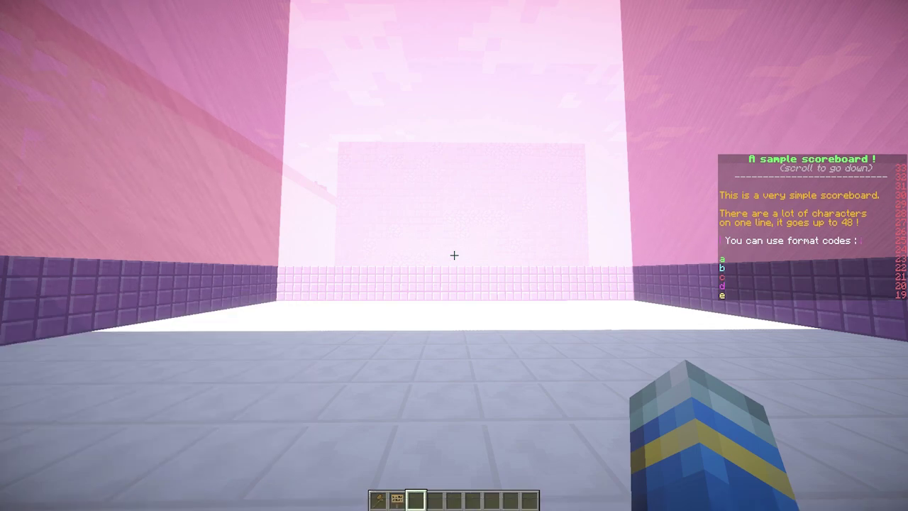
Step: Set the selected region as the zone of arena yt with /cr setzone yt
key(t)
key(Up)
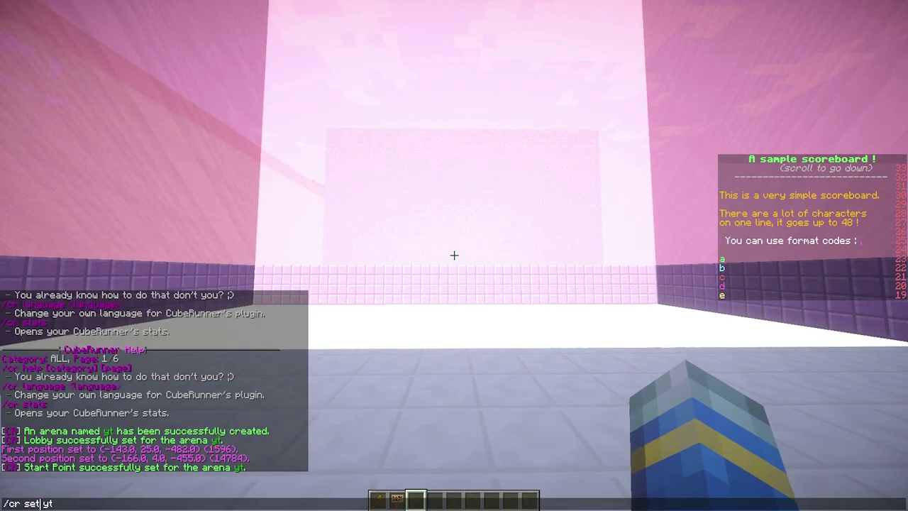
text(zone)
key(Return)
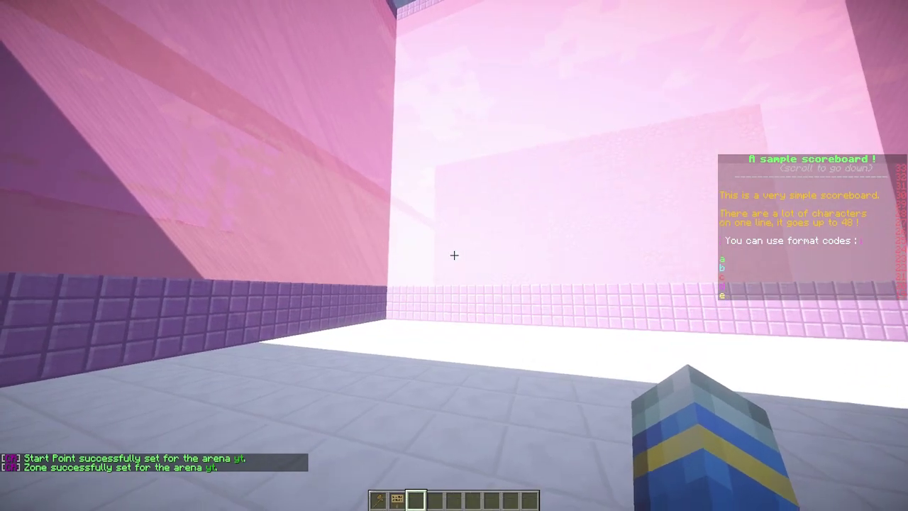
Step: Open the Color Picker for arena yt with /cr setcolor yt and choose Green Stained Clay as a block color
key(t)
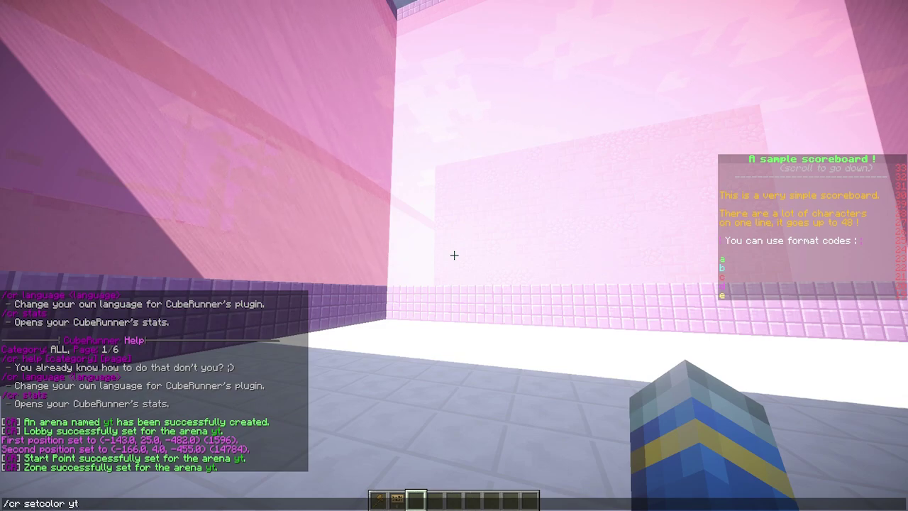
key(Return)
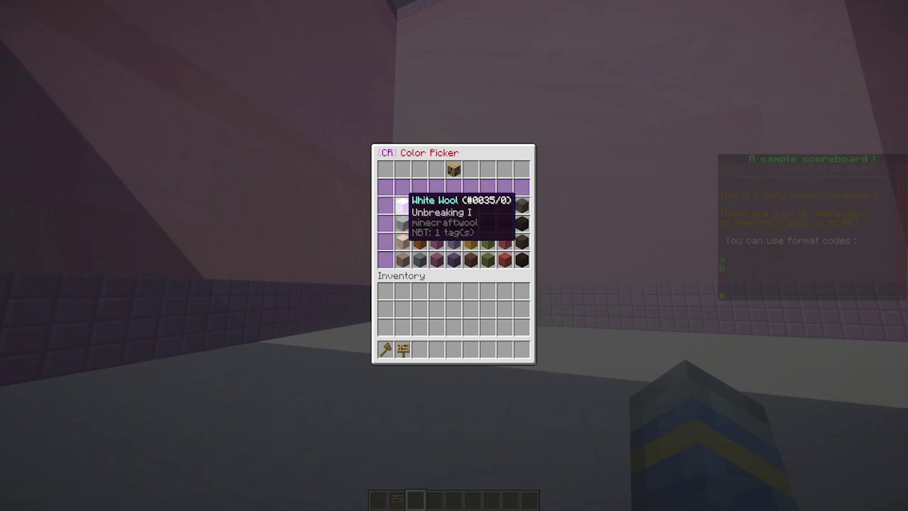
mouse_move(452, 169)
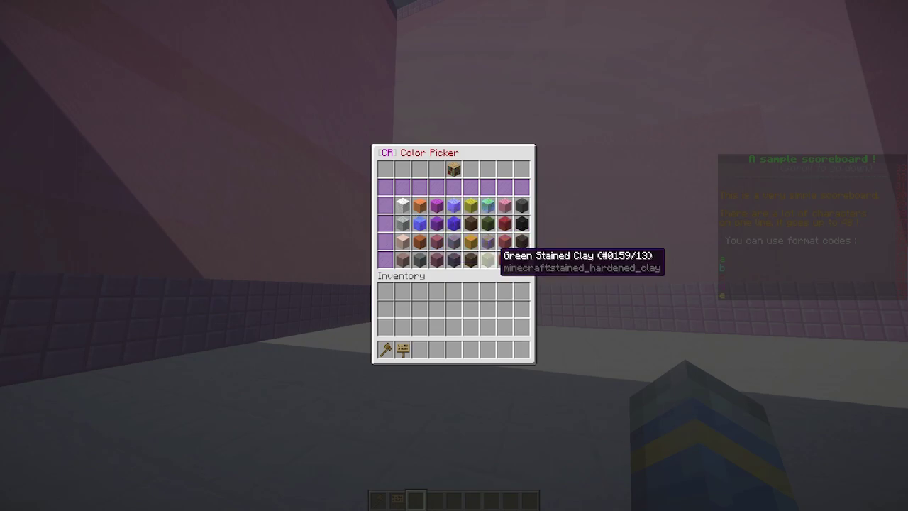
click(487, 260)
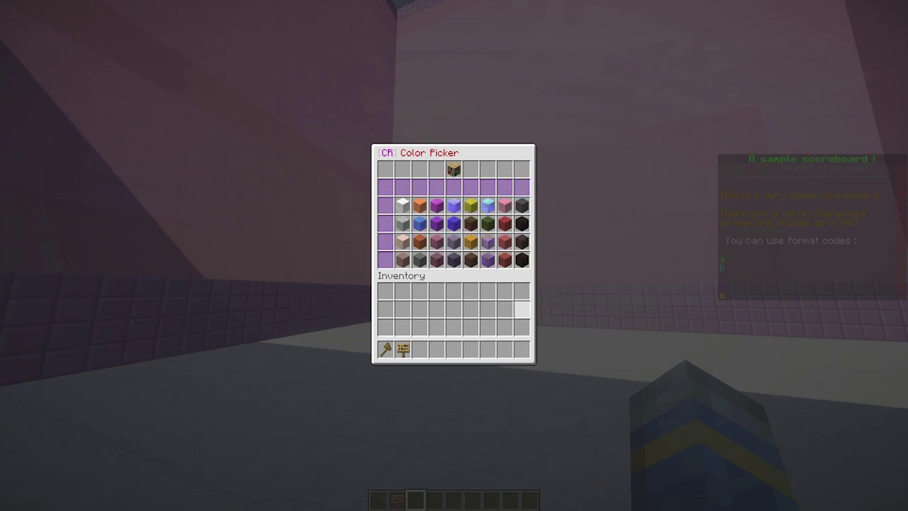
Step: Close the Color Picker, set arena yt's minimum player count with /cr setminplayer, and set its maximum to 5 with /cr setmaxplayer
key(Escape)
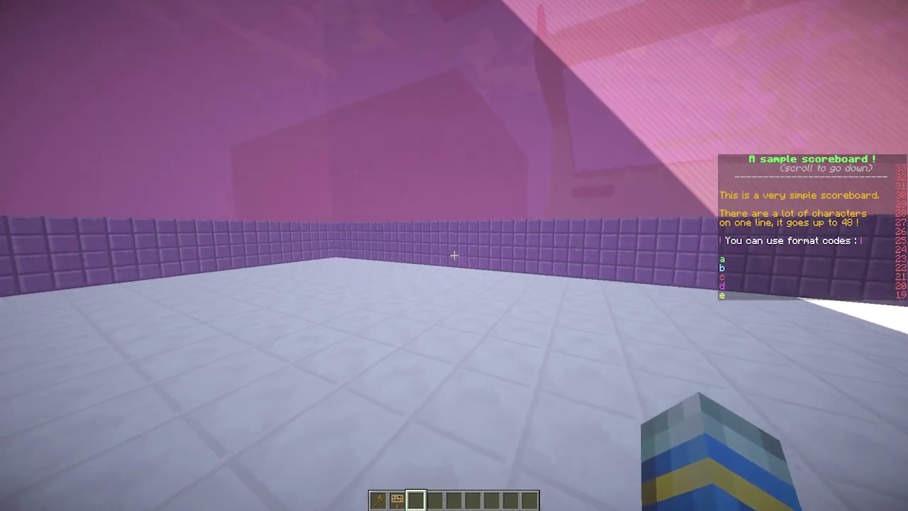
key(t)
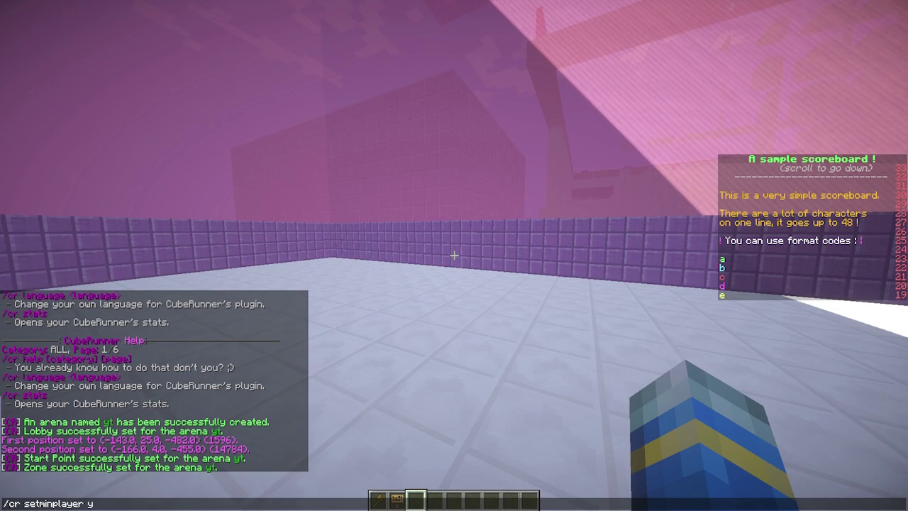
key(Return)
key(t)
key(Up)
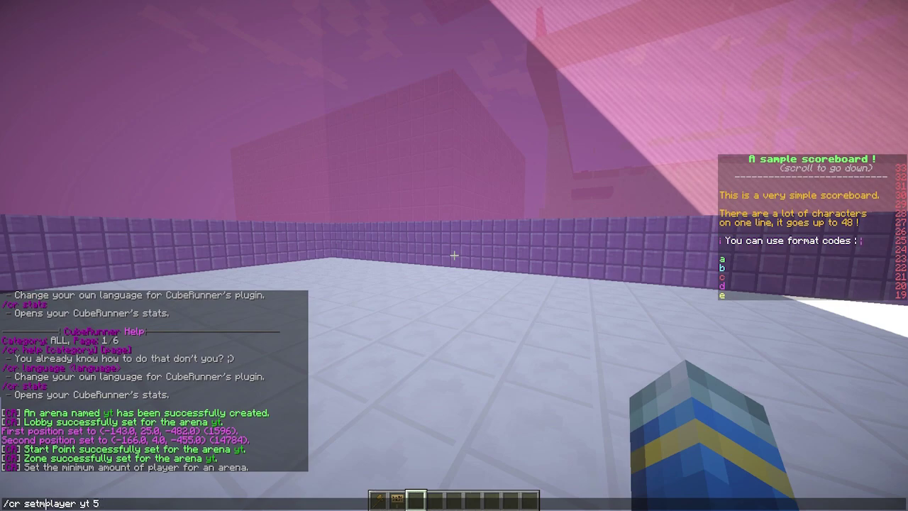
key(Return)
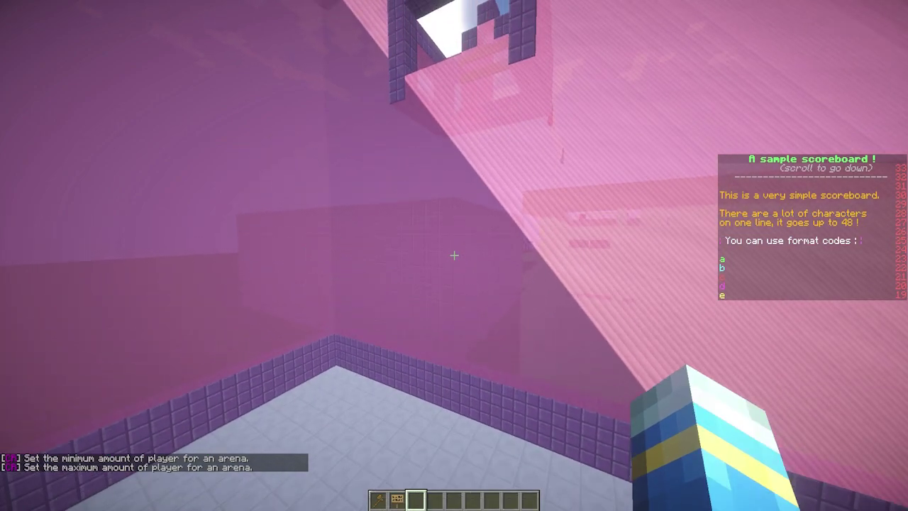
Step: Fly up to the lobby with the sign in hand and place a wall sign reading [cr], join, yt
key(space)
key(w)
scroll(454, 256, up, 1)
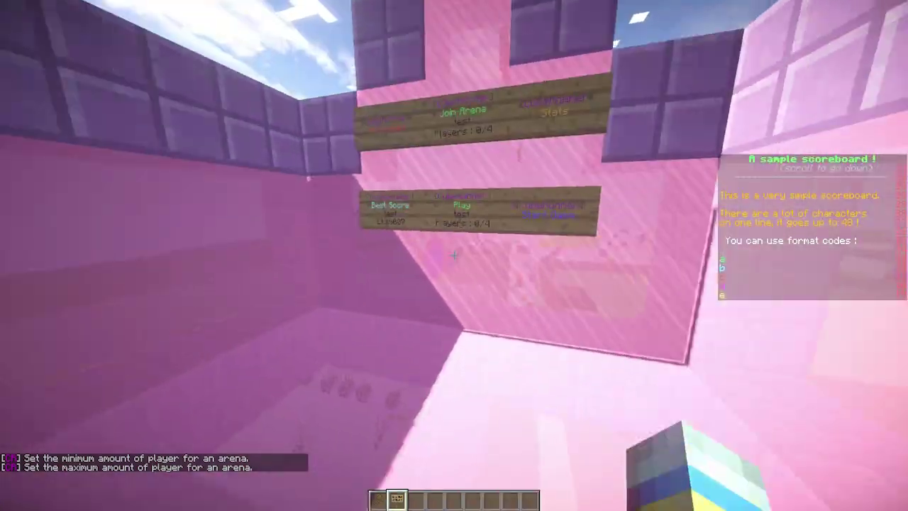
scroll(454, 256, down, 1)
scroll(454, 256, up, 1)
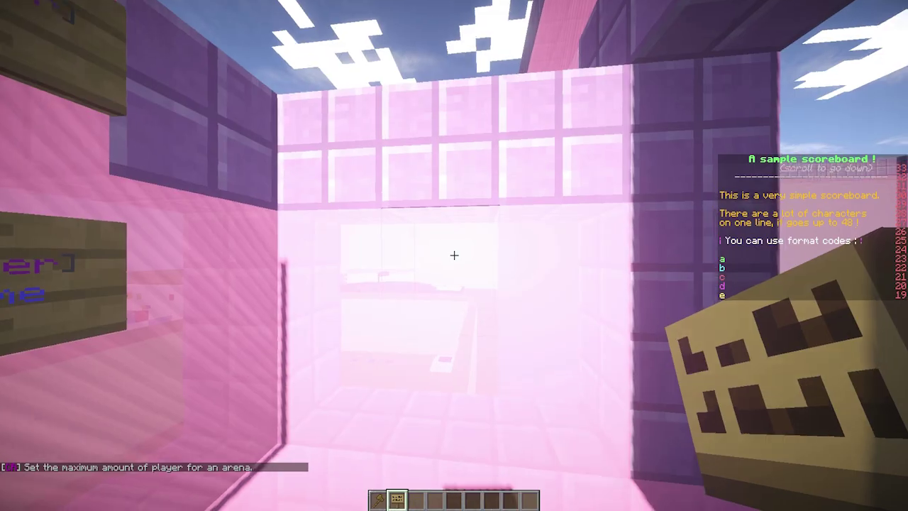
right_click(454, 255)
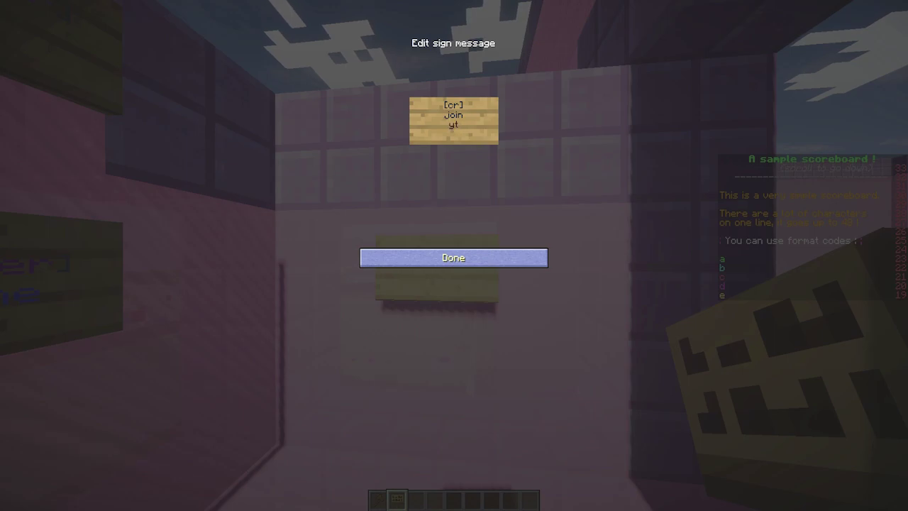
click(454, 258)
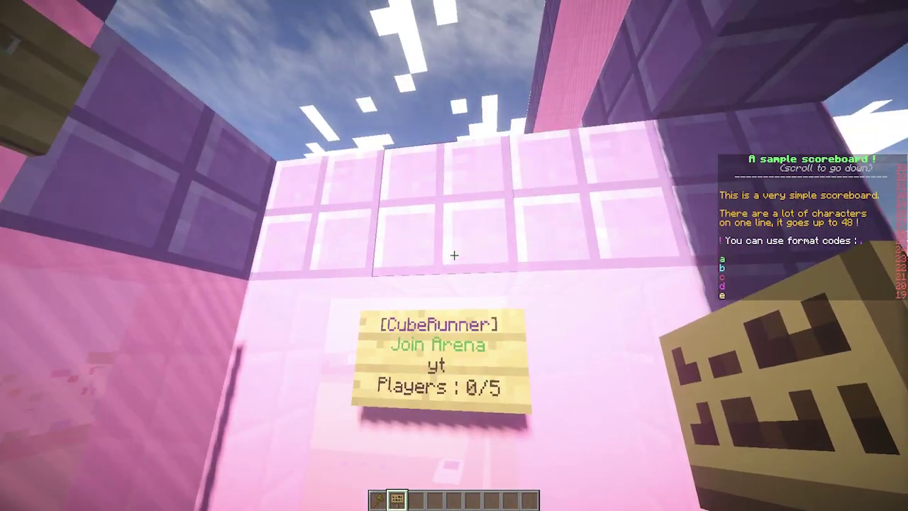
Step: Place a sign reading [cr], play, yt on the wall directly above the Join Arena sign
key(s)
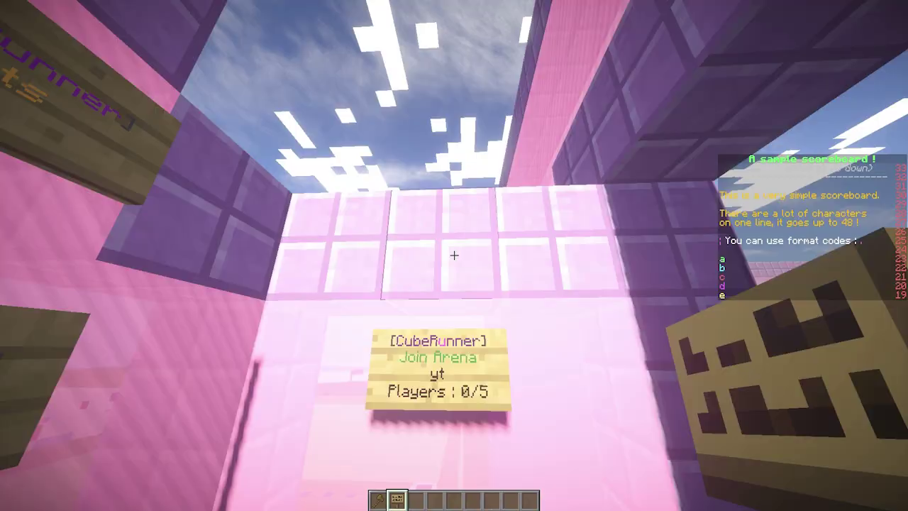
key(w)
right_click(455, 255)
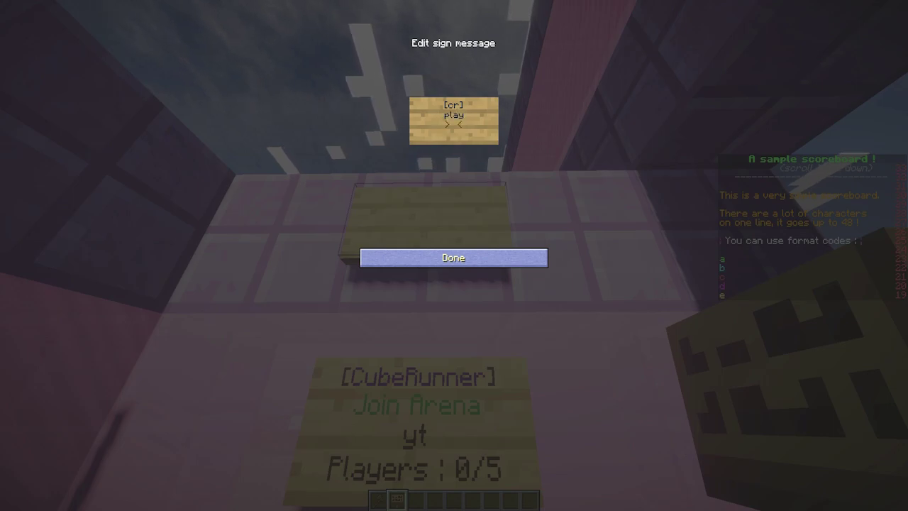
click(455, 257)
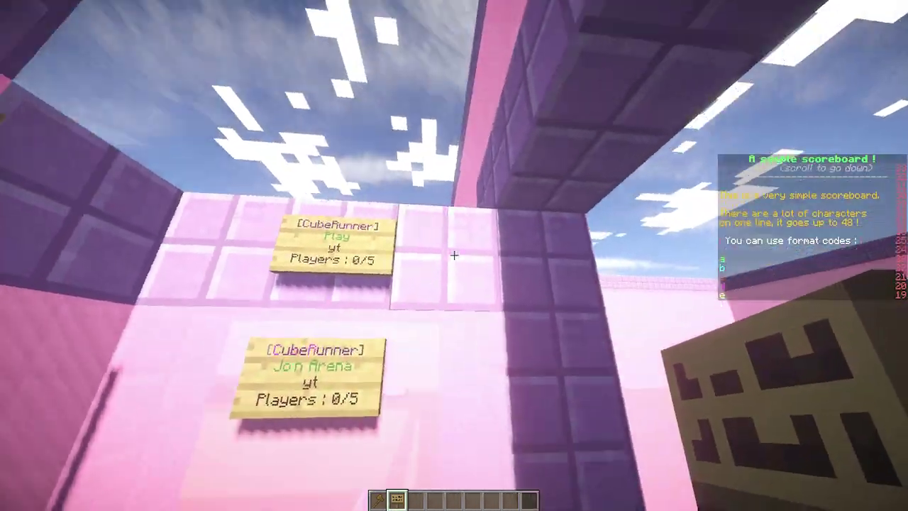
Step: Place a [cr] top sign for arena yt beside the Play sign and a [cr] stats sign beneath it
right_click(454, 255)
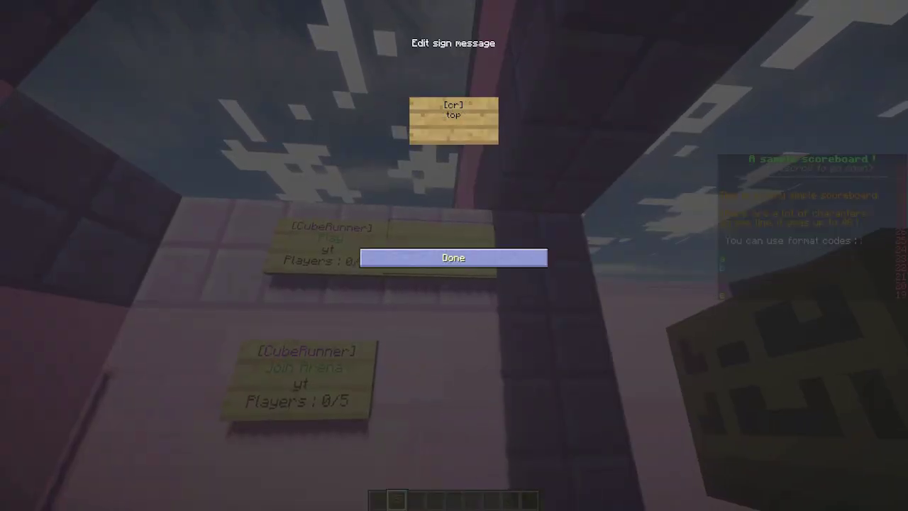
click(455, 257)
right_click(454, 256)
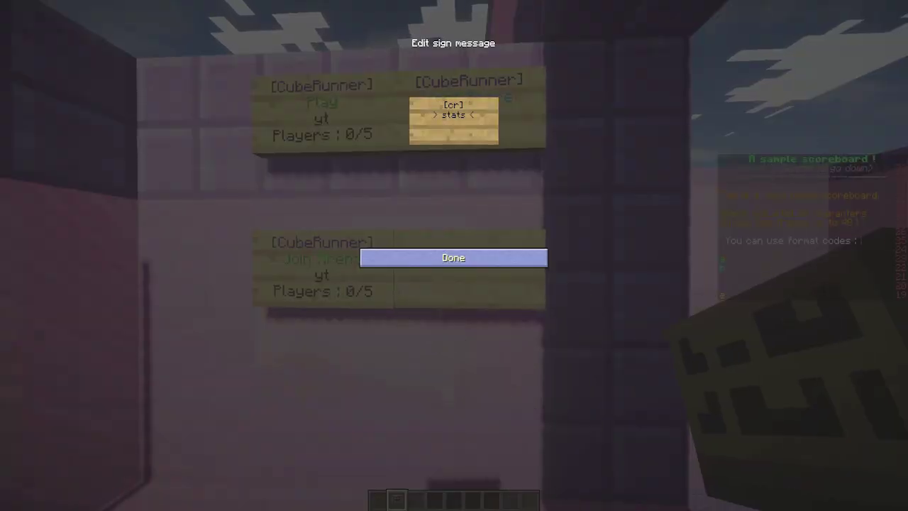
click(454, 257)
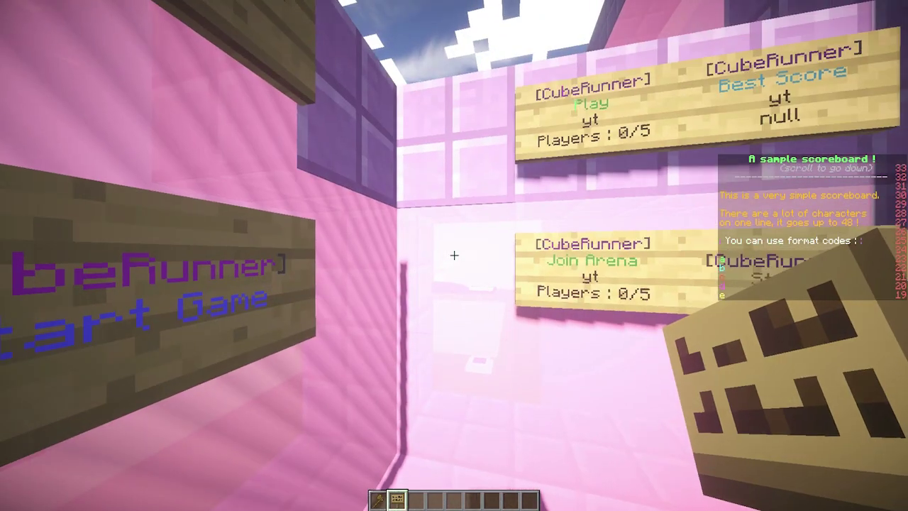
Step: Place a [cr] Start Game sign beside the Join Arena sign and a [cr] Quit Arena sign above it
right_click(454, 256)
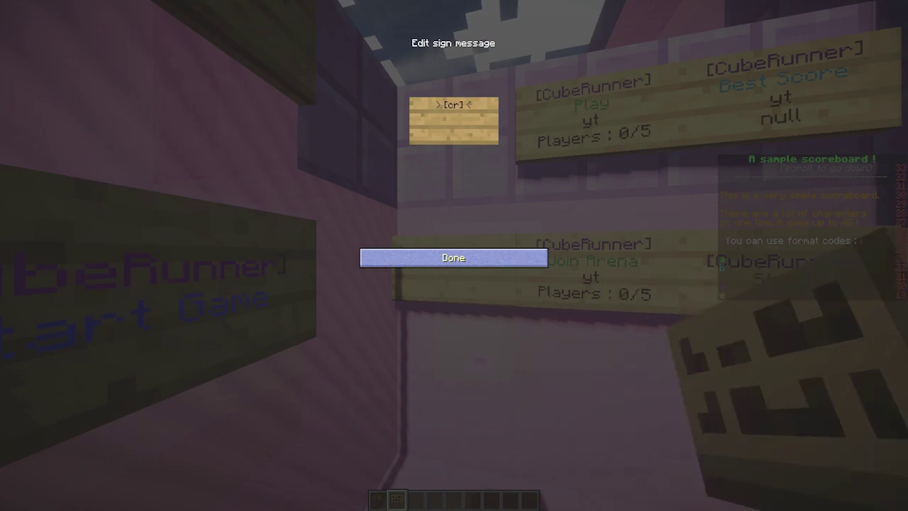
click(455, 257)
right_click(454, 255)
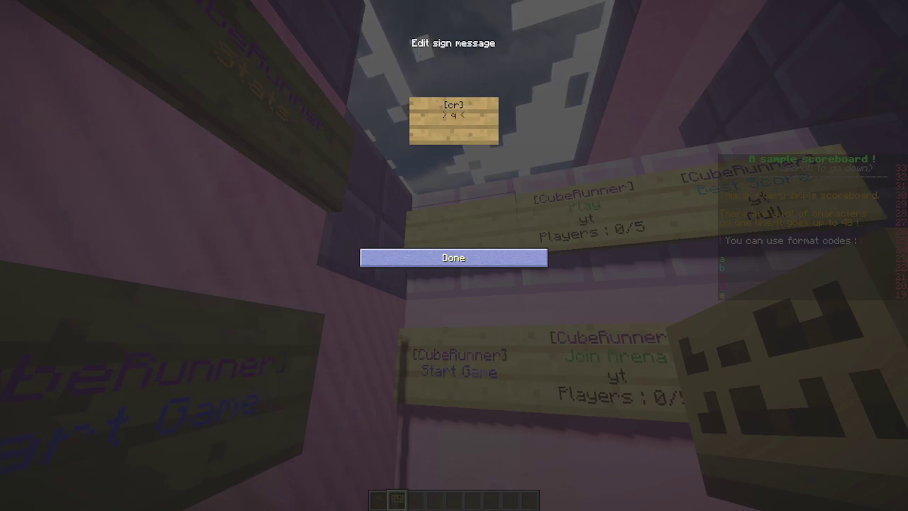
click(455, 258)
Step: Clear the axe and sign from the hotbar, then check the record through arena test's Best Score sign and the chat
key(e)
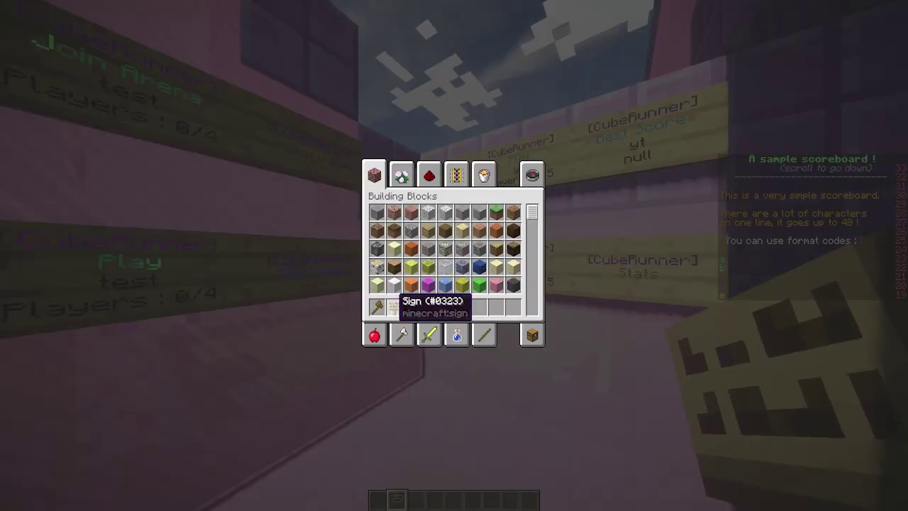
key(e)
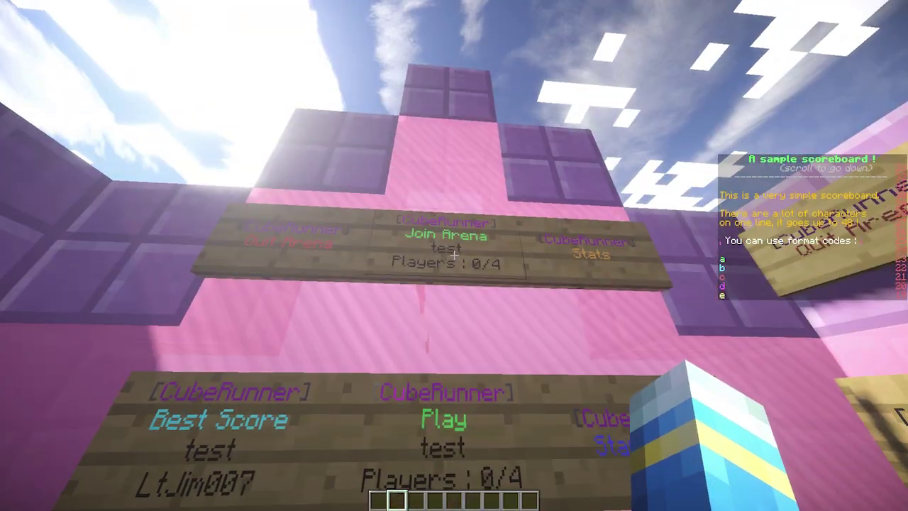
right_click(454, 256)
right_click(454, 255)
key(t)
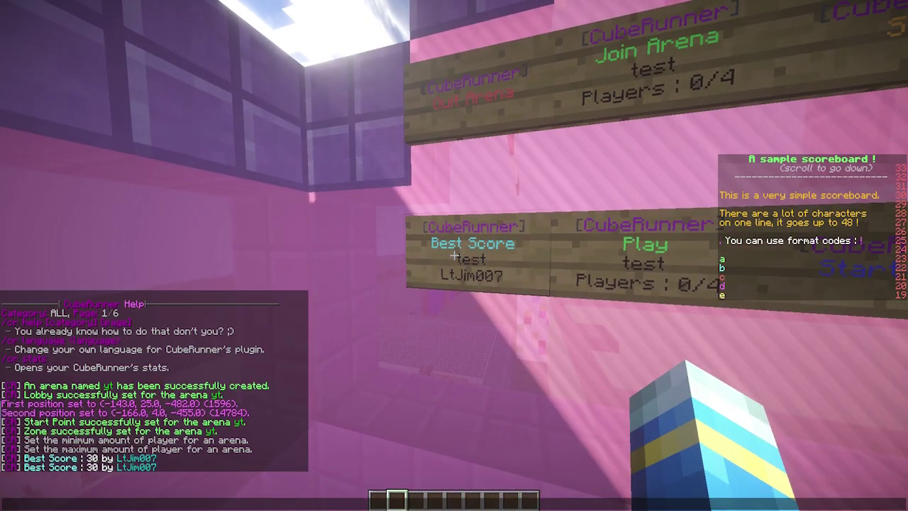
key(Escape)
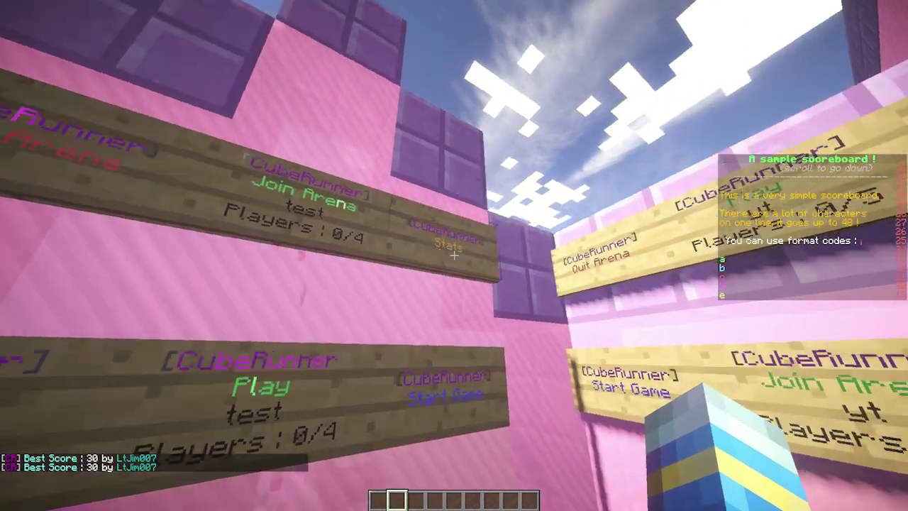
Step: Open the CubeRunner Stats from the Stats sign and examine the Games played top 10 and the personal statistics
right_click(454, 255)
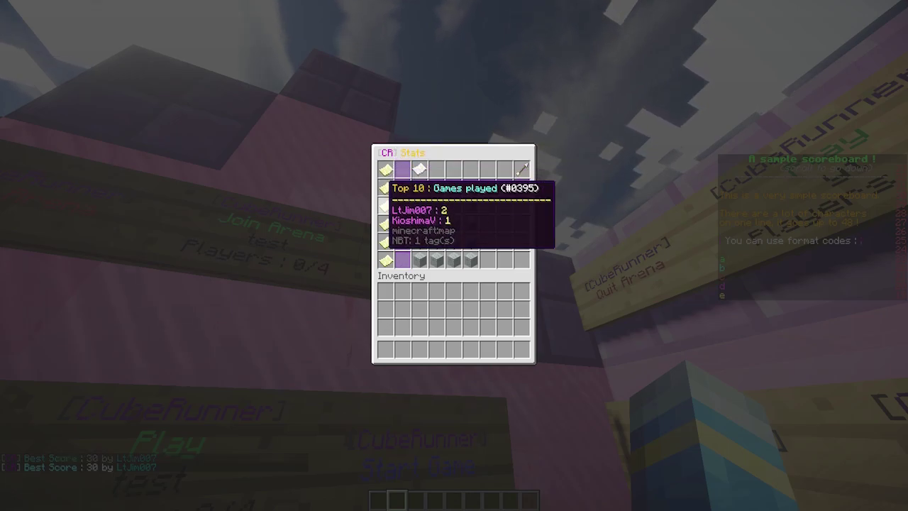
click(385, 205)
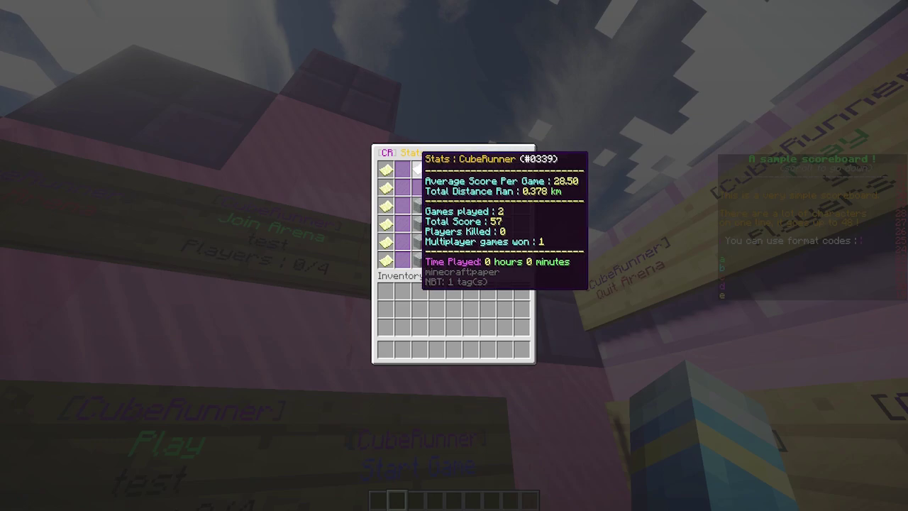
key(Escape)
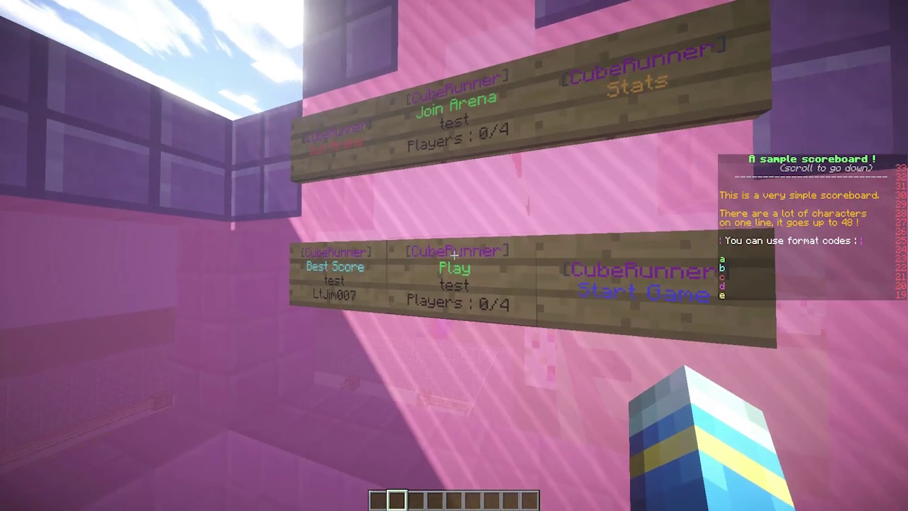
Step: Start a game in arena test from its Play sign and wait through the countdown inside the arena
right_click(454, 256)
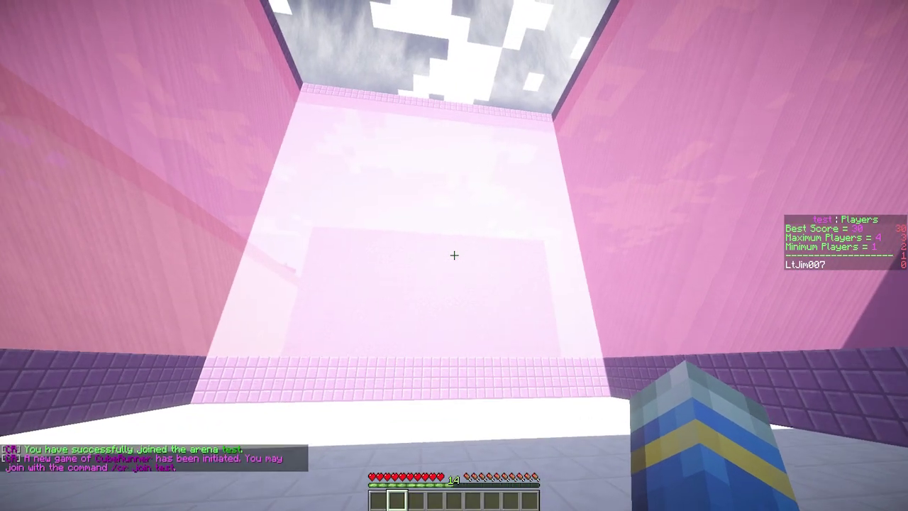
key(t)
key(Escape)
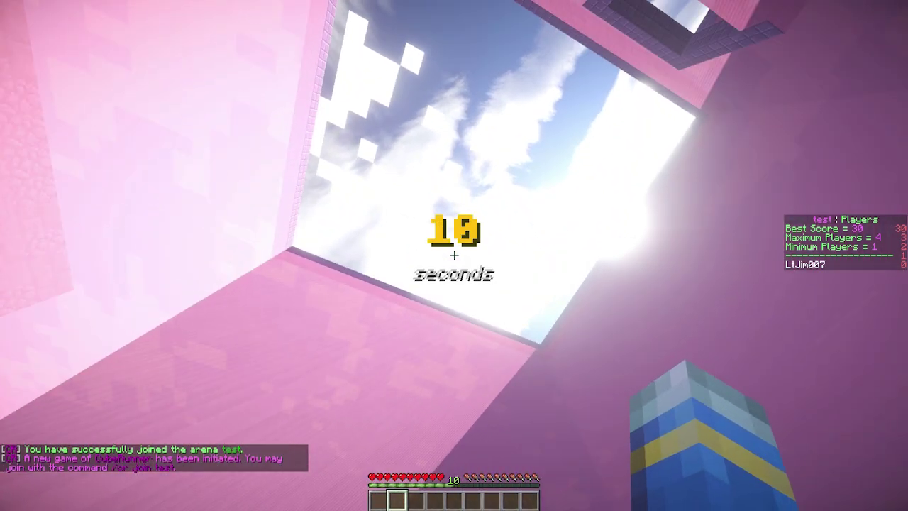
key(t)
key(Escape)
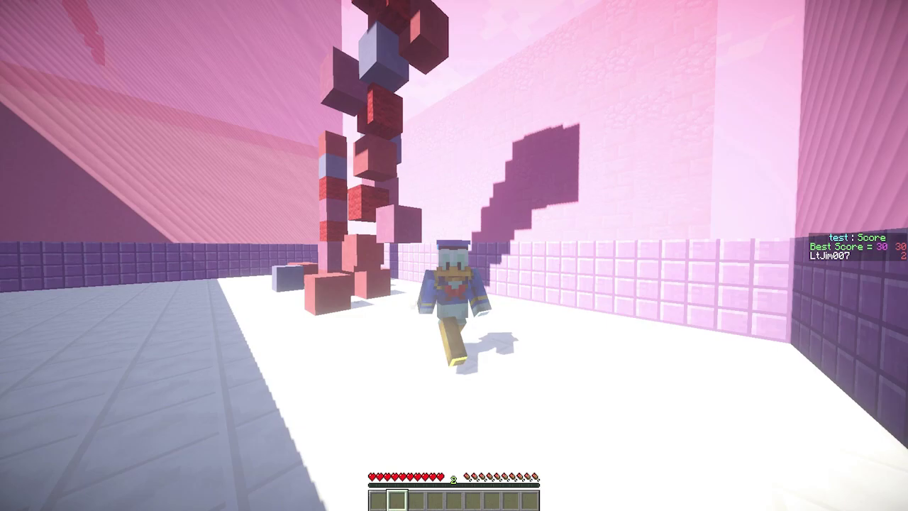
Step: Play arena test in first- and third-person view, dodging and climbing the falling blocks until the game ends, and read the result in the chat
key(F5)
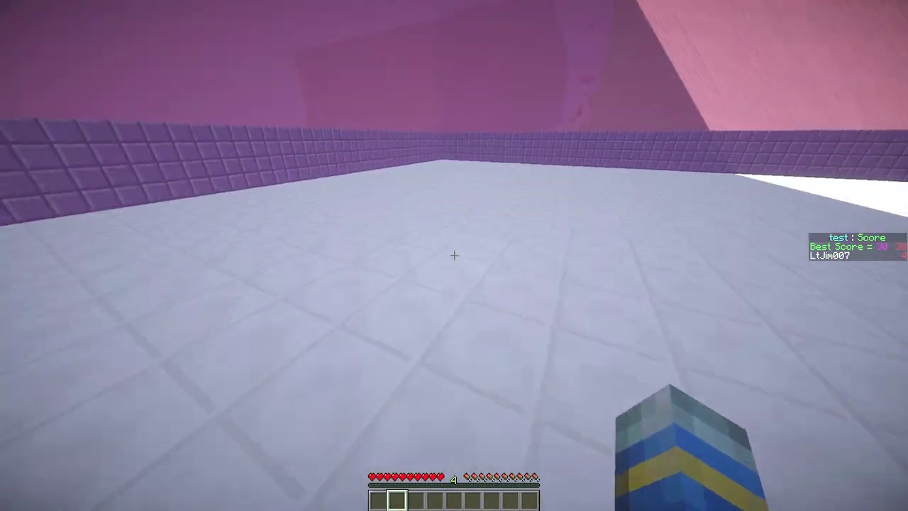
key(F5)
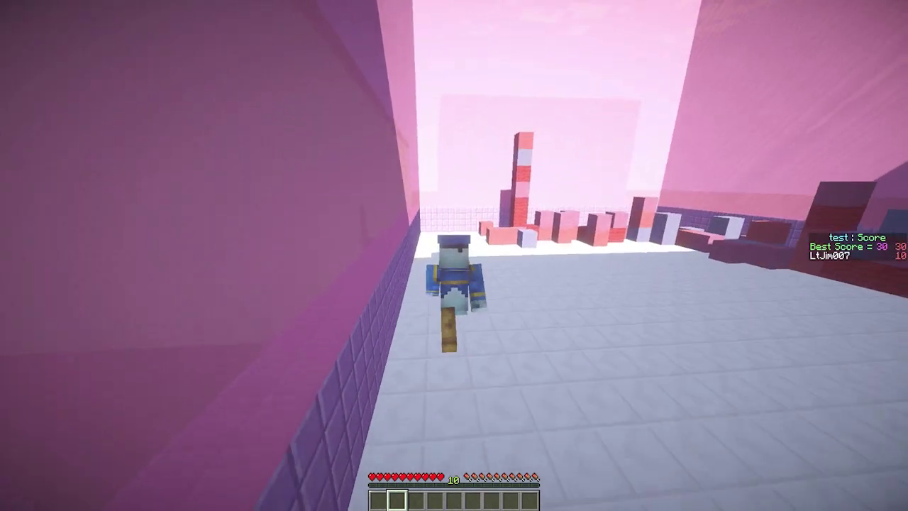
key(F5)
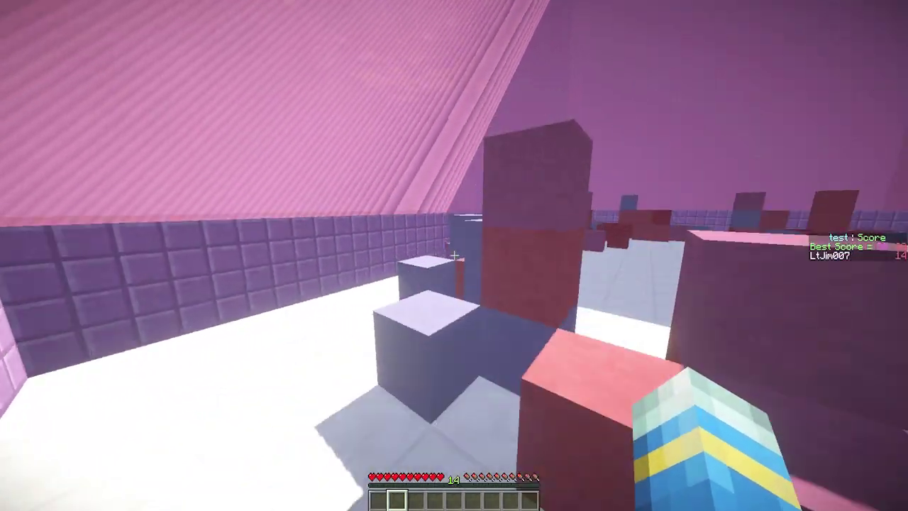
key(space)
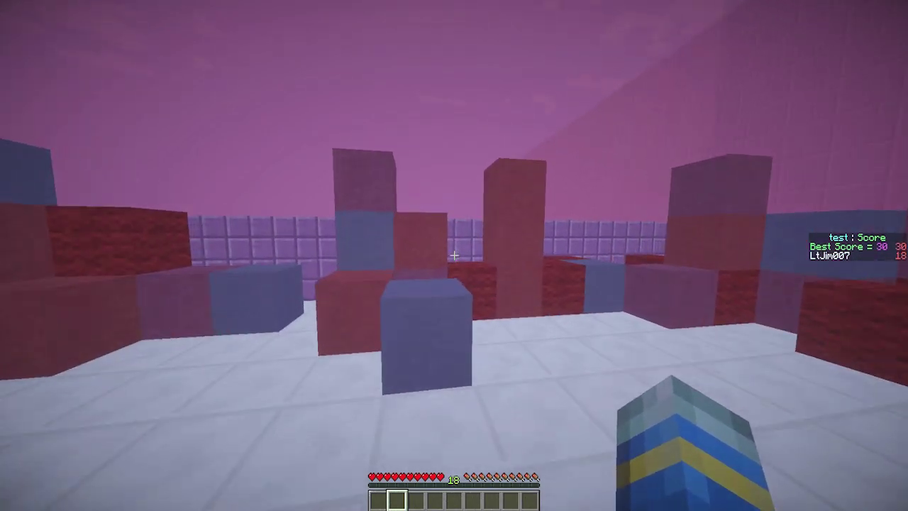
key(space)
key(space)
key(w)
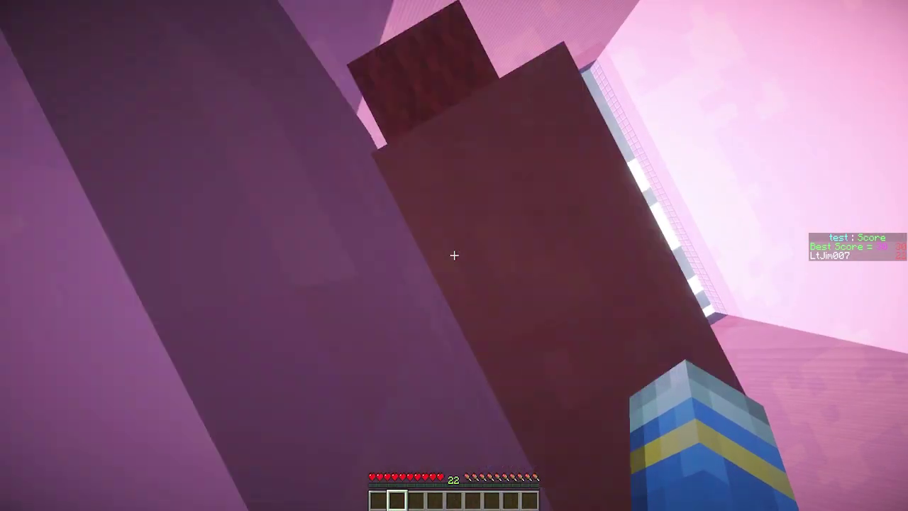
key(t)
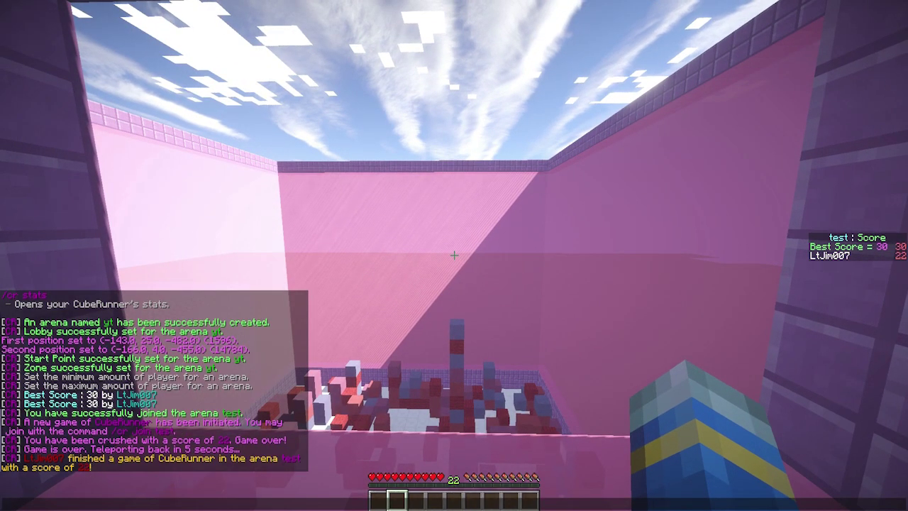
key(Escape)
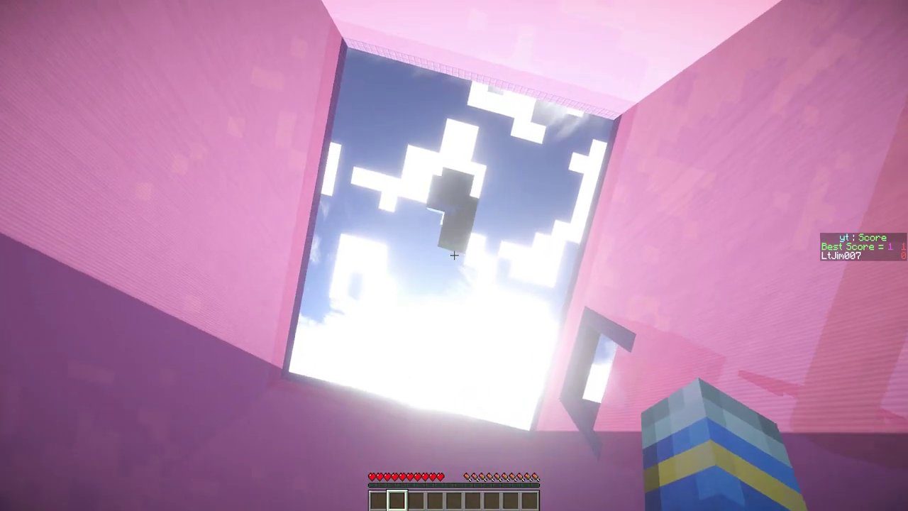
Step: Play the game in arena yt, dodging and climbing the falling blocks until the game ends
key(w)
key(space)
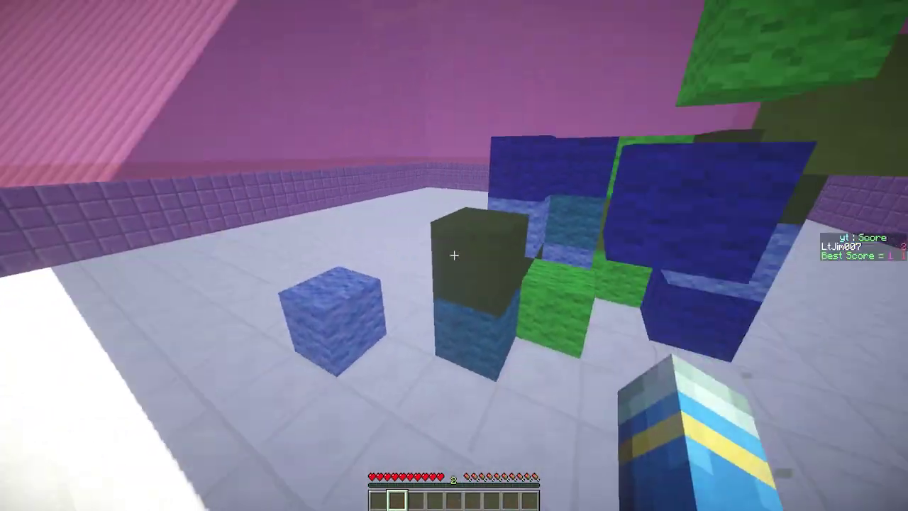
key(w)
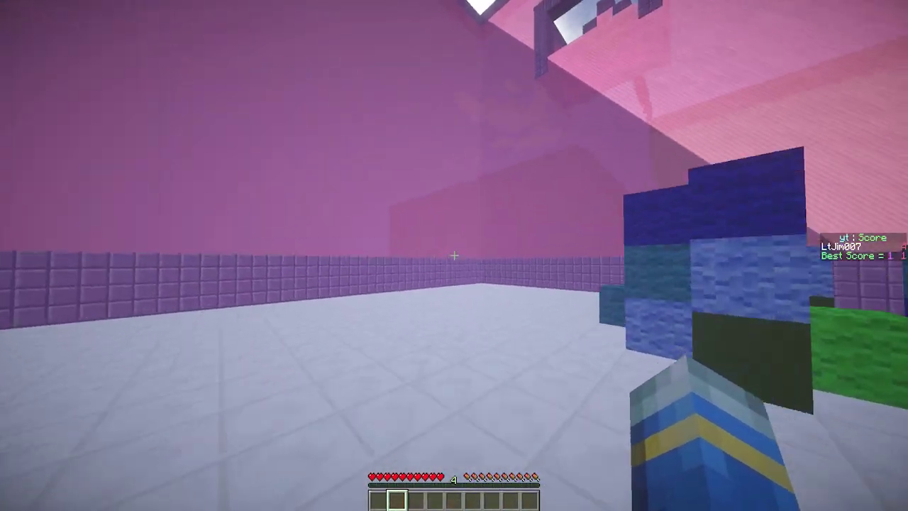
key(w)
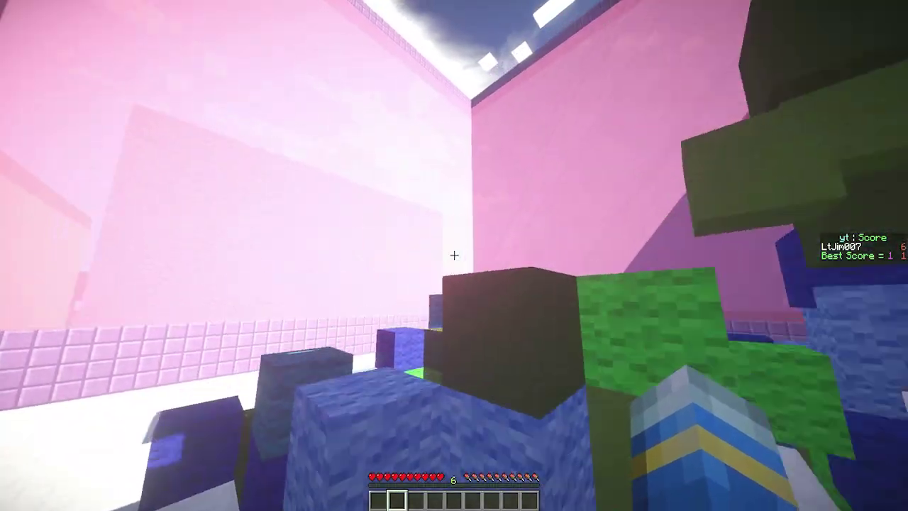
key(space)
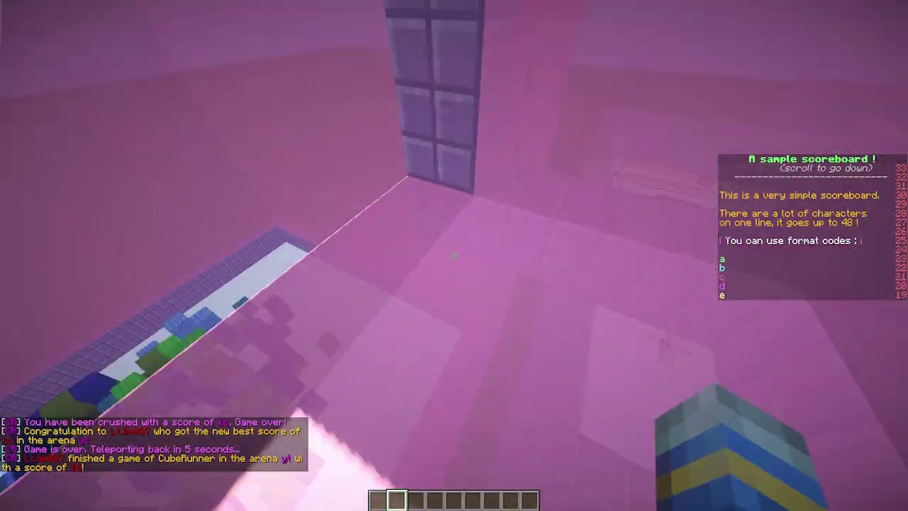
Step: Join arena yt again from its Play sign and leave it with the command /cr quit
right_click(454, 255)
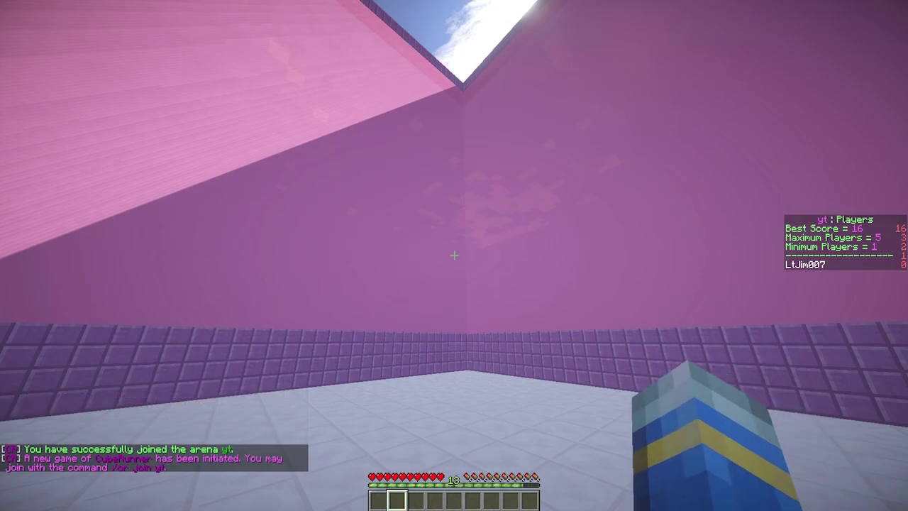
text(/cr quit)
key(Return)
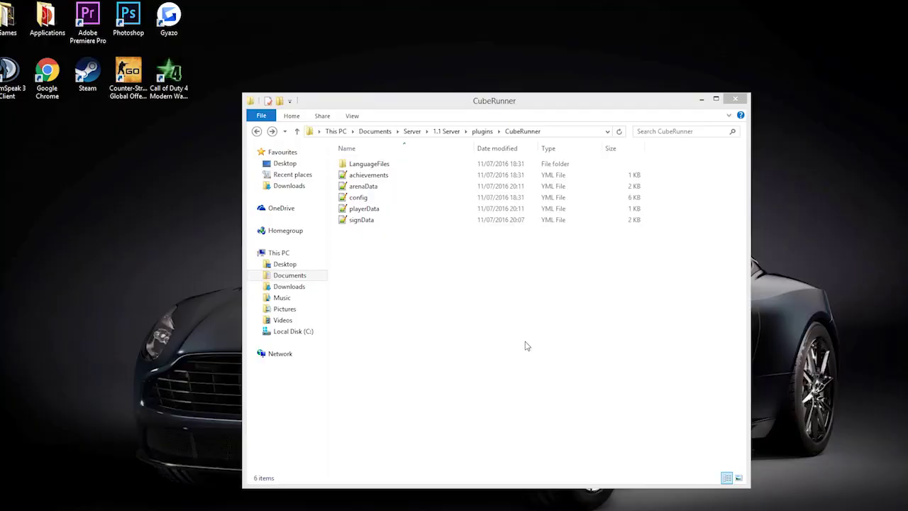
Step: Switch to File Explorer and look over the de, en and fr language files and the YML files in the CubeRunner plugin folder
drag(623, 333, 383, 158)
double_click(376, 165)
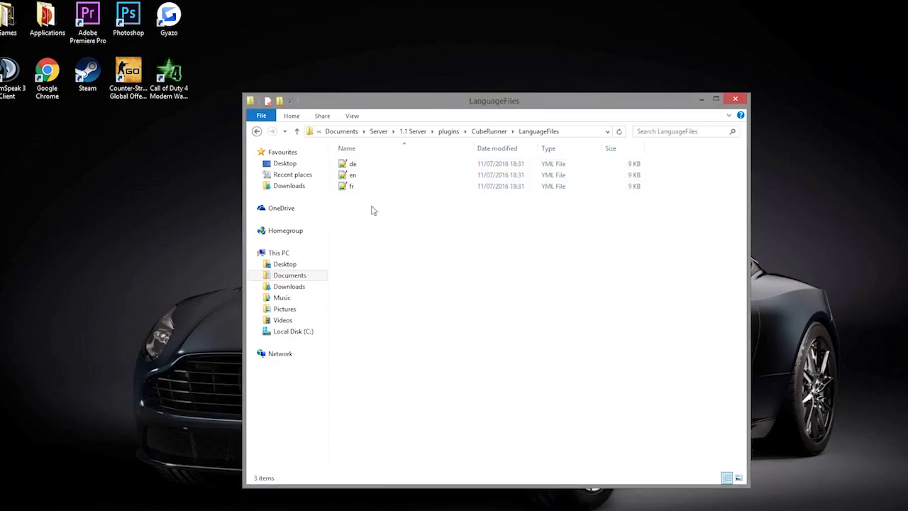
drag(374, 224, 371, 164)
click(257, 131)
drag(404, 251, 388, 172)
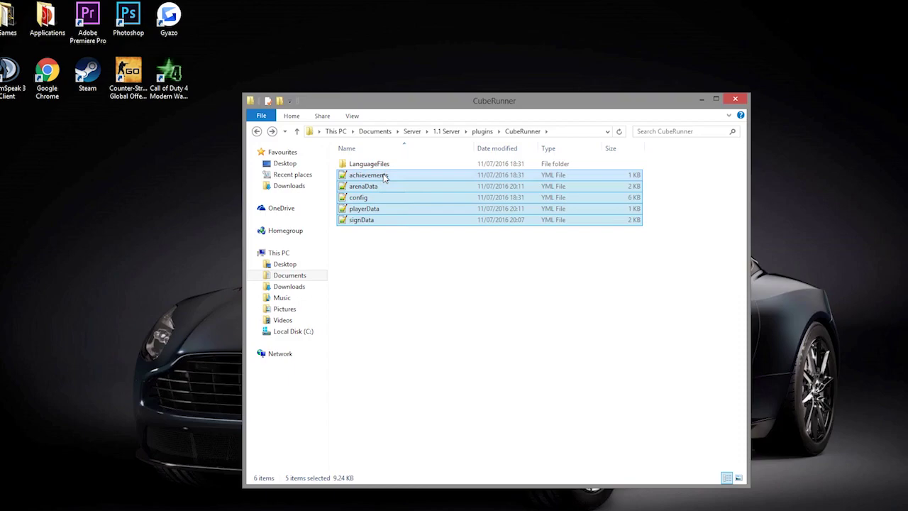
click(501, 305)
drag(380, 241, 358, 206)
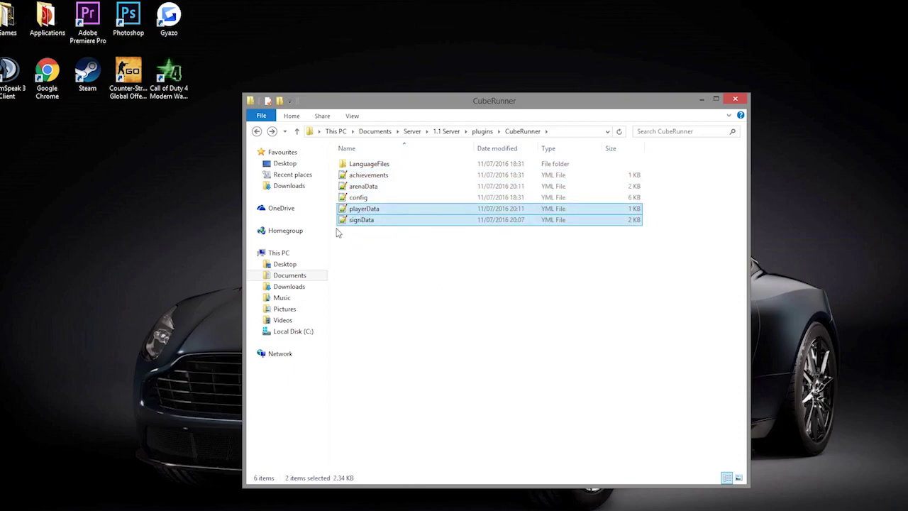
click(426, 284)
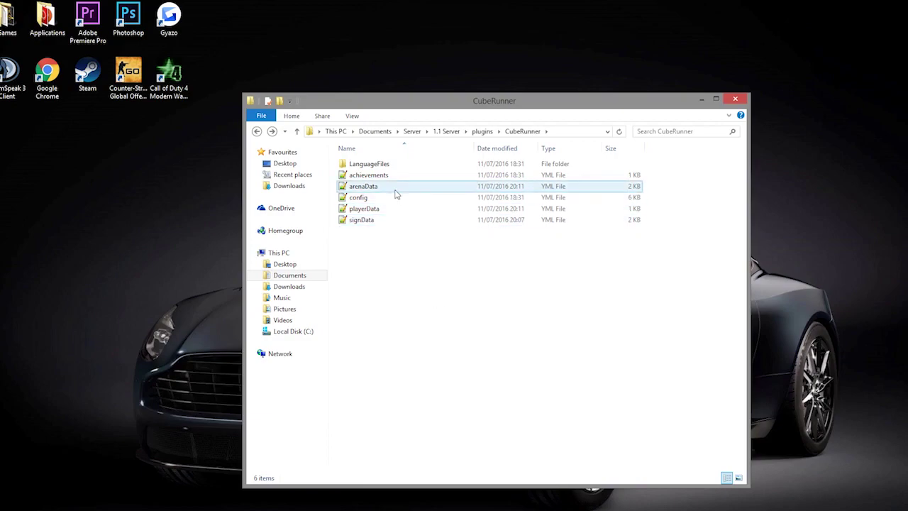
Step: Open arenaData.yml in Notepad++ and examine arena test's world, lobby, start point, player limits and highest score entries
click(396, 188)
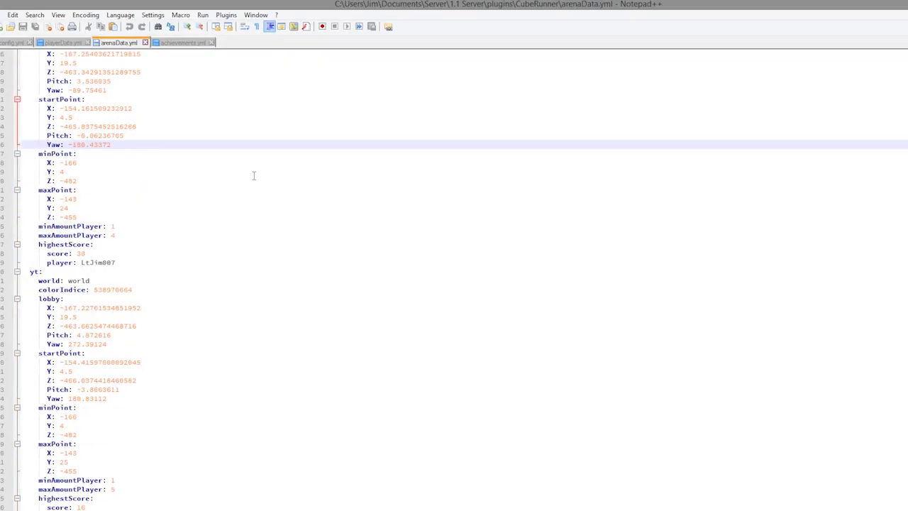
key(ctrl+a)
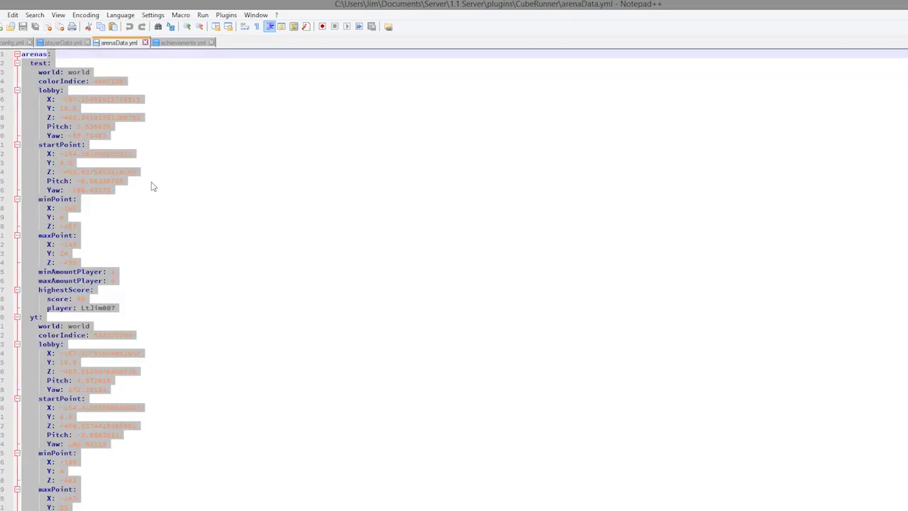
click(232, 191)
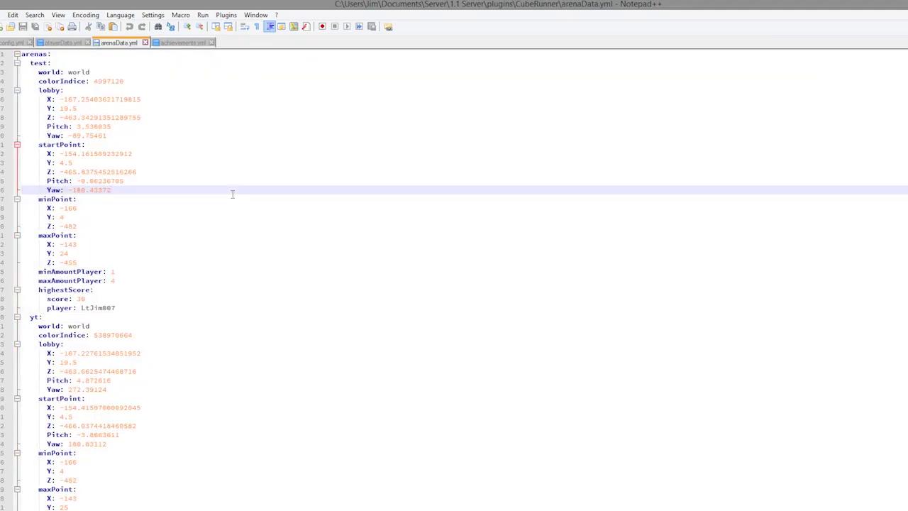
click(82, 72)
drag(64, 217, 48, 126)
drag(89, 273, 66, 272)
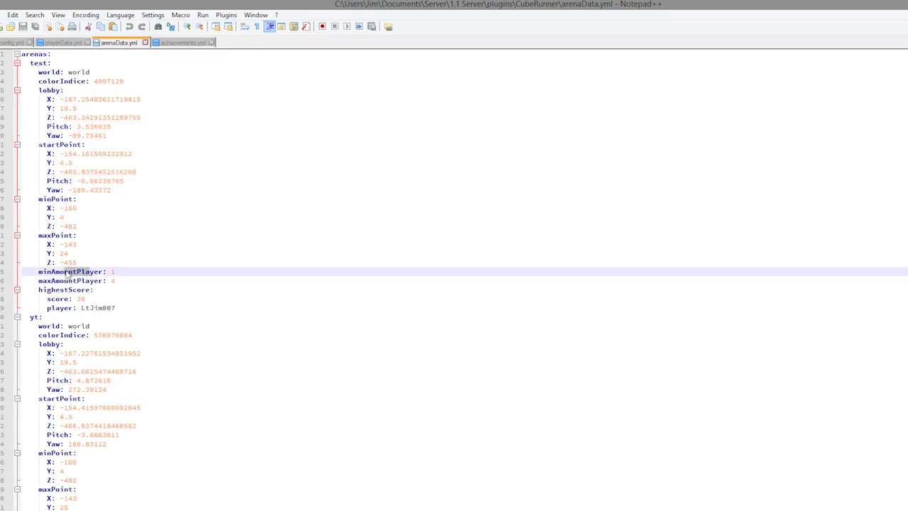
drag(133, 310, 32, 301)
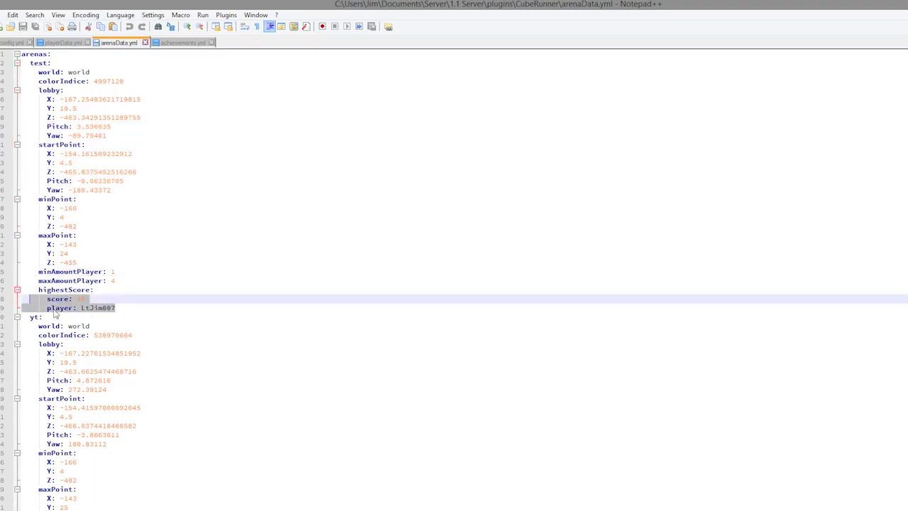
click(273, 305)
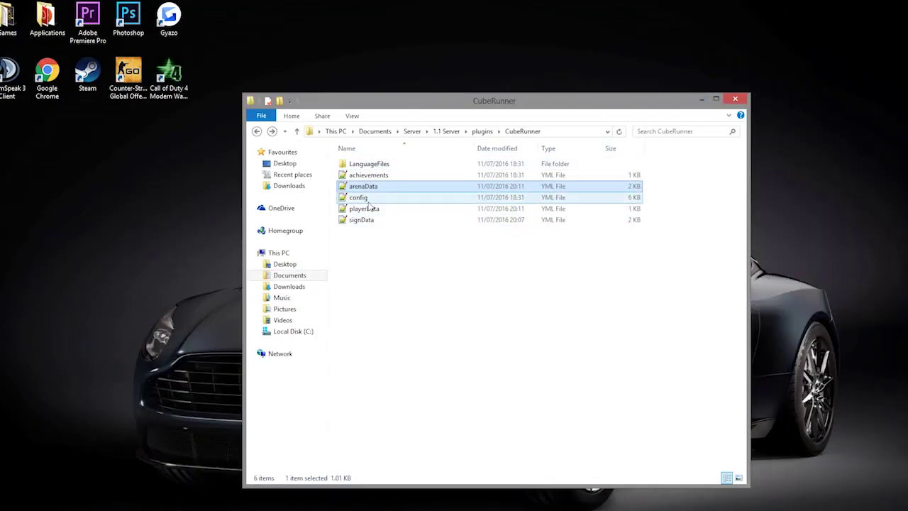
Step: Open achievements.yml and examine the reward lists for games played, total score and multiplayer wins, plus the challenge rewards
click(382, 177)
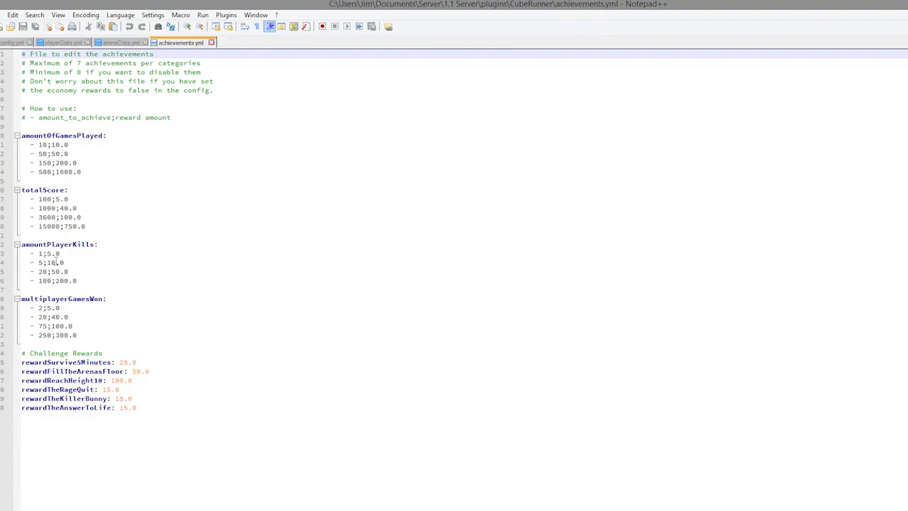
drag(107, 226, 30, 198)
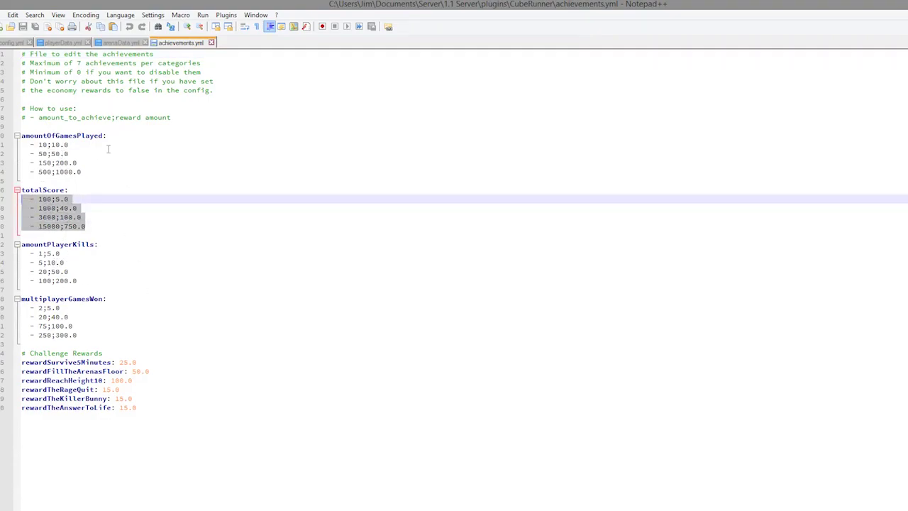
drag(88, 163, 30, 145)
drag(111, 337, 30, 308)
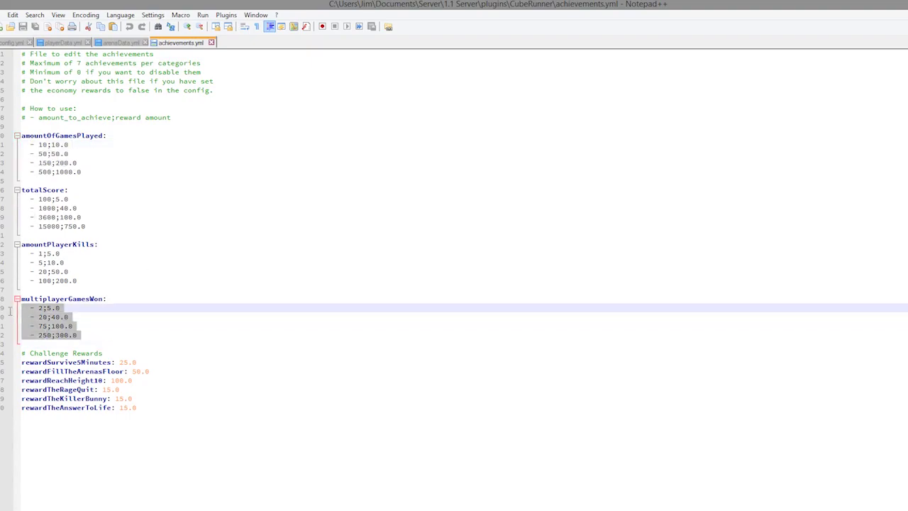
click(83, 326)
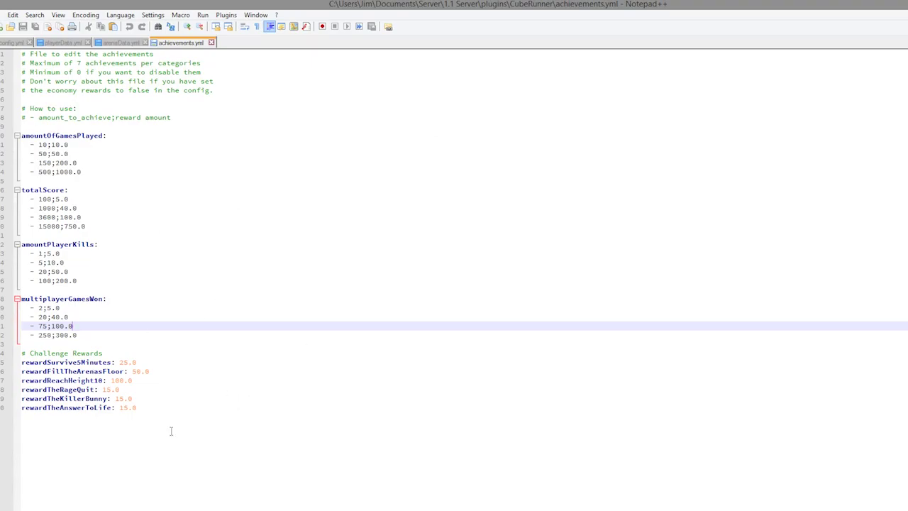
click(192, 413)
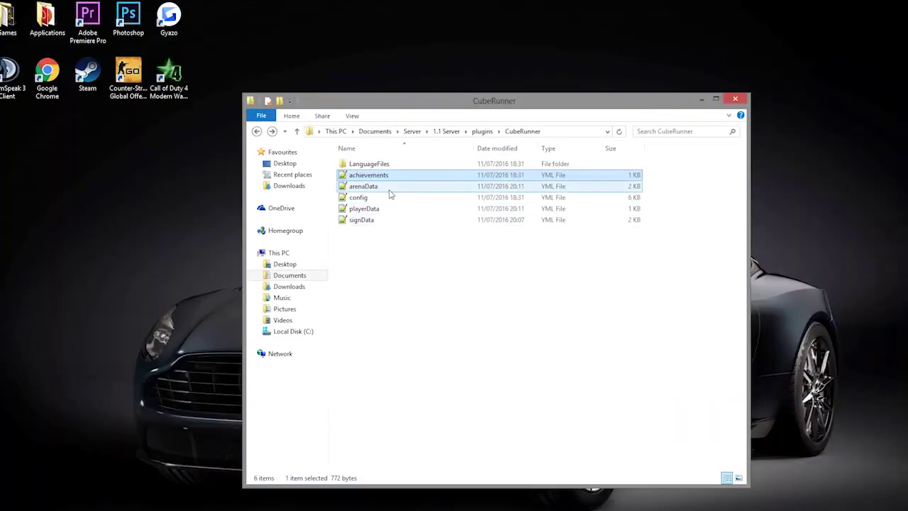
Step: Open config.yml from the CubeRunner folder, set economyRewards to true and save the file
click(386, 198)
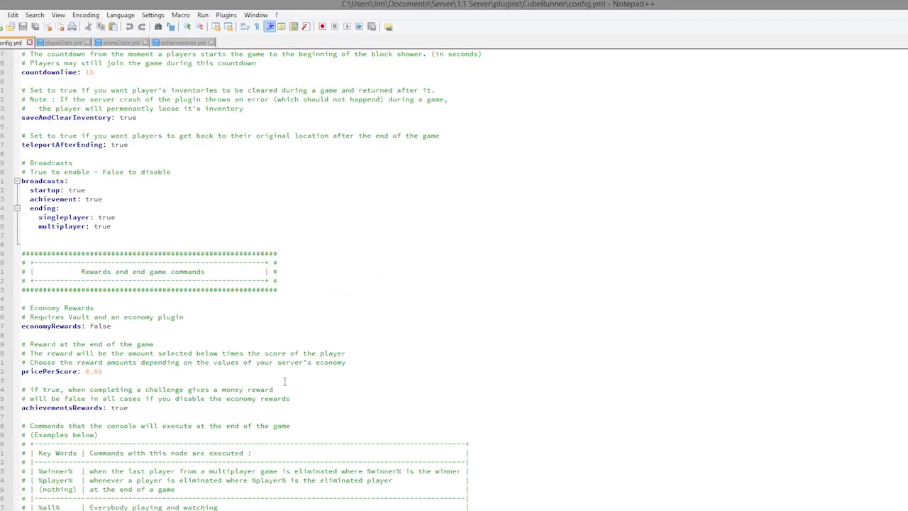
click(44, 328)
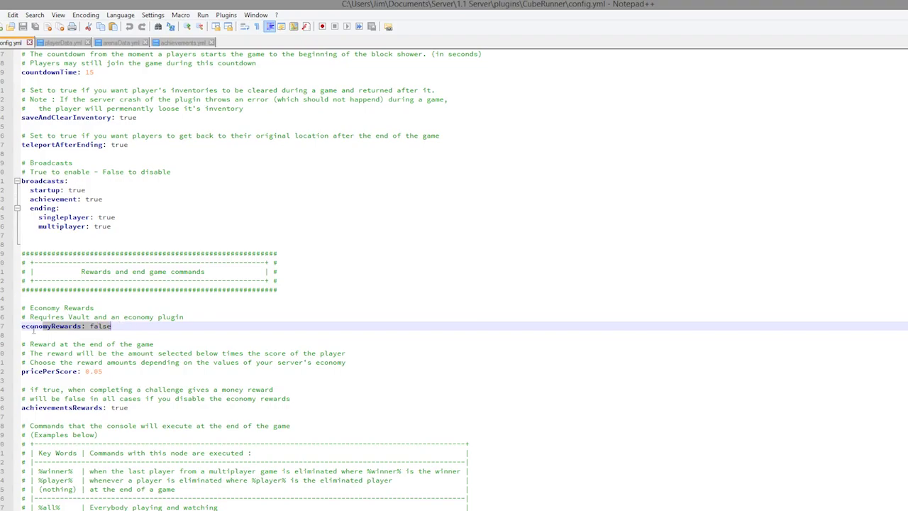
click(153, 335)
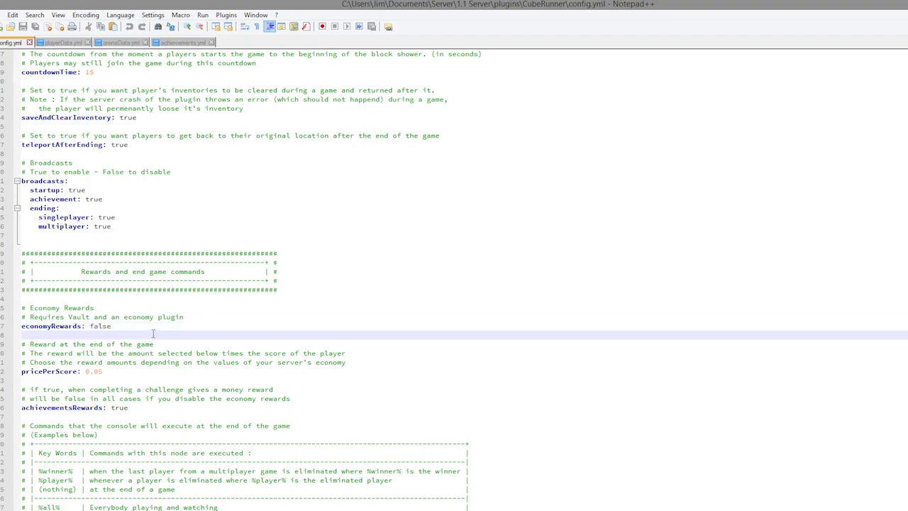
double_click(99, 326)
text(tru)
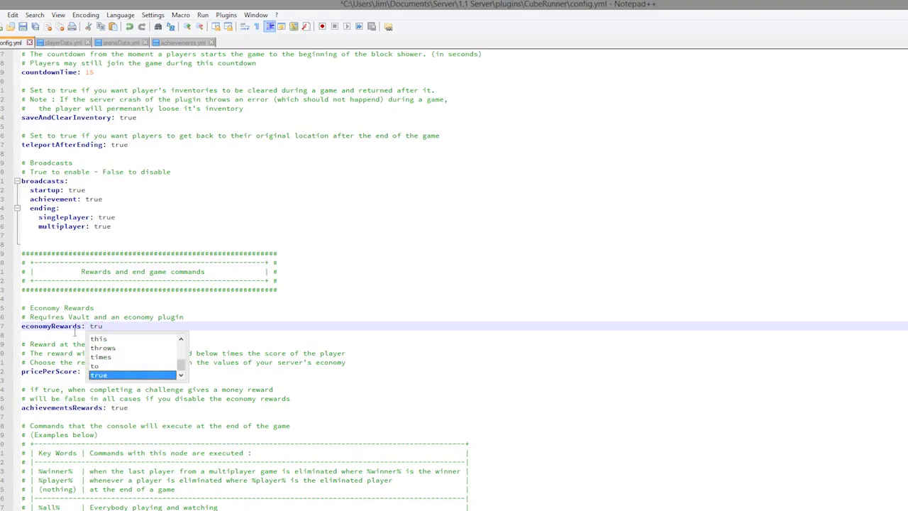
text(e)
click(187, 229)
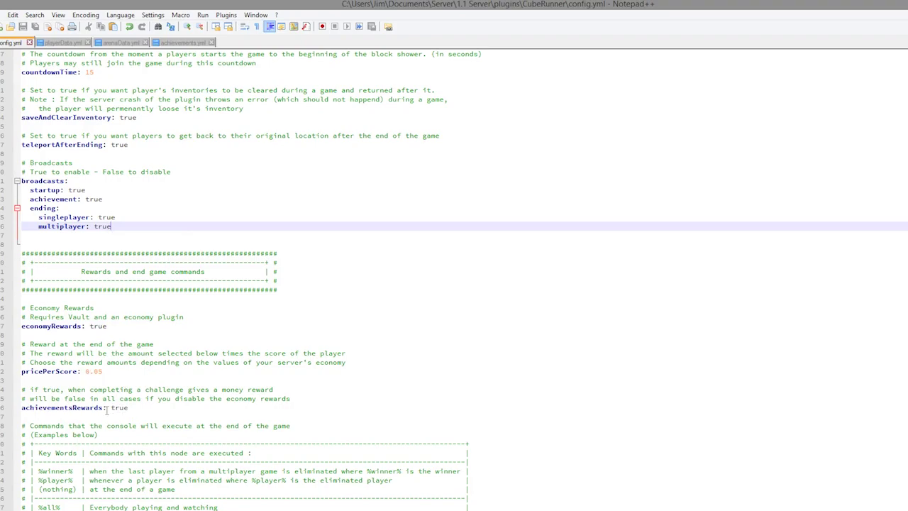
Step: Examine the pricePerScore and achievementsRewards settings and the key word table for end-of-game commands in config.yml
click(96, 381)
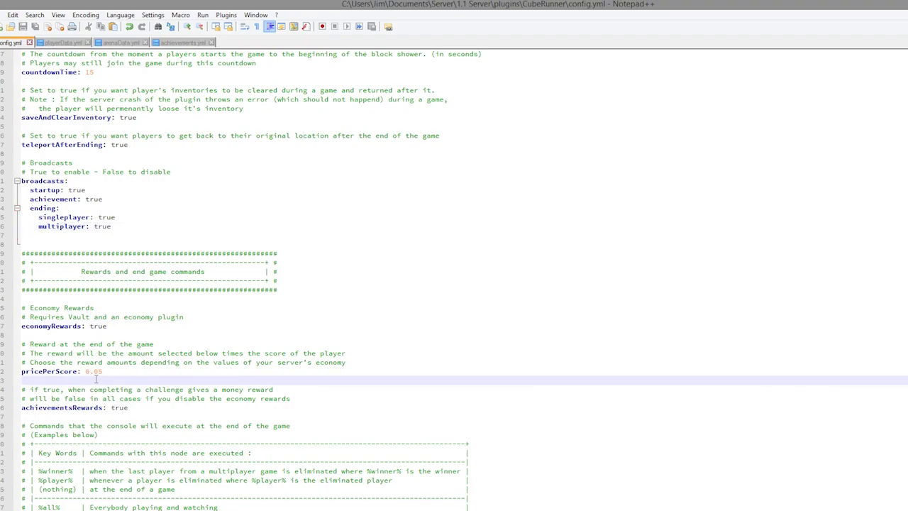
drag(124, 372, 35, 371)
click(110, 378)
drag(98, 372, 72, 371)
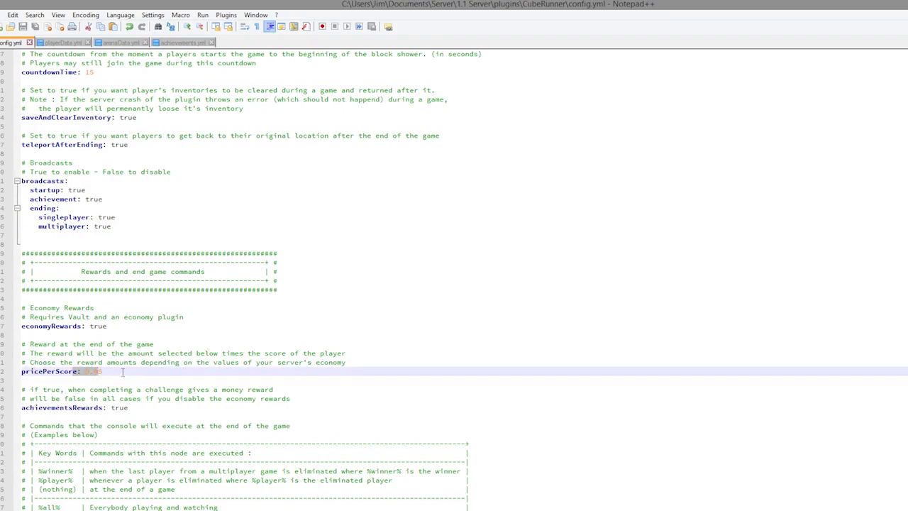
click(137, 361)
scroll(145, 363, down, 3)
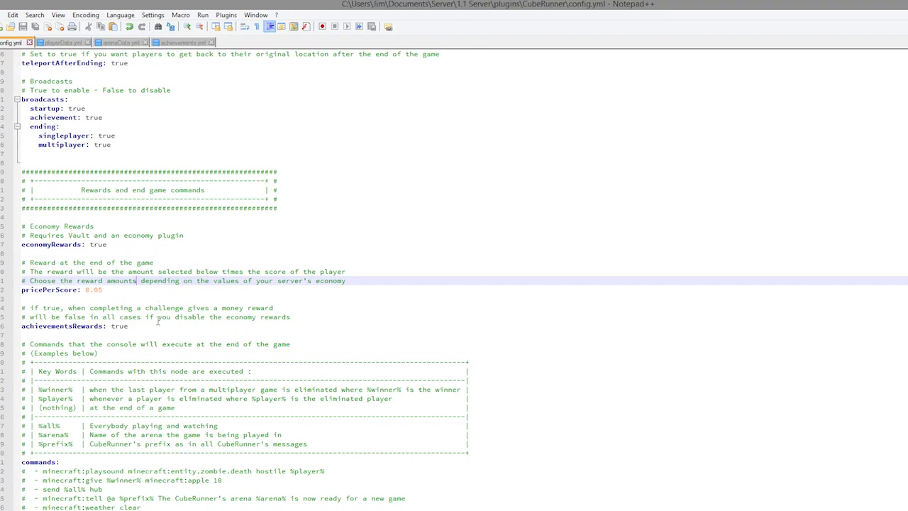
scroll(157, 322, down, 3)
drag(34, 300, 132, 299)
scroll(177, 312, down, 3)
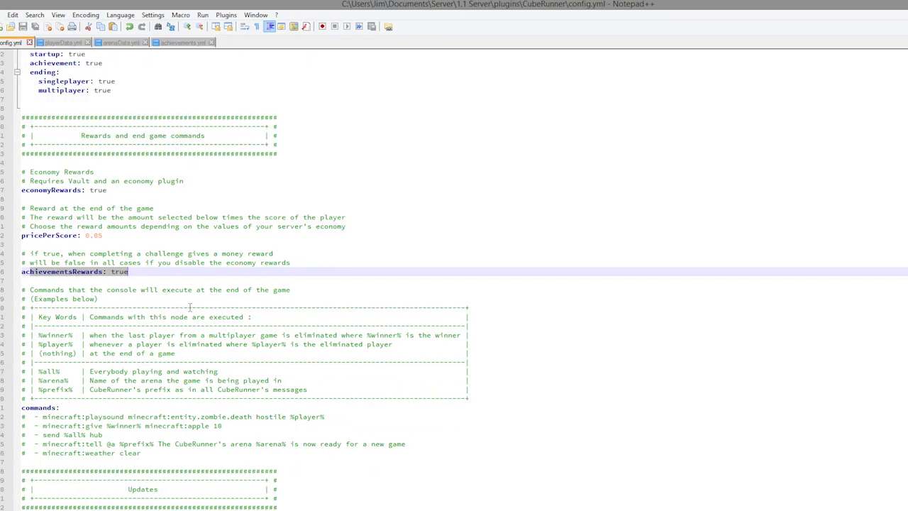
click(202, 318)
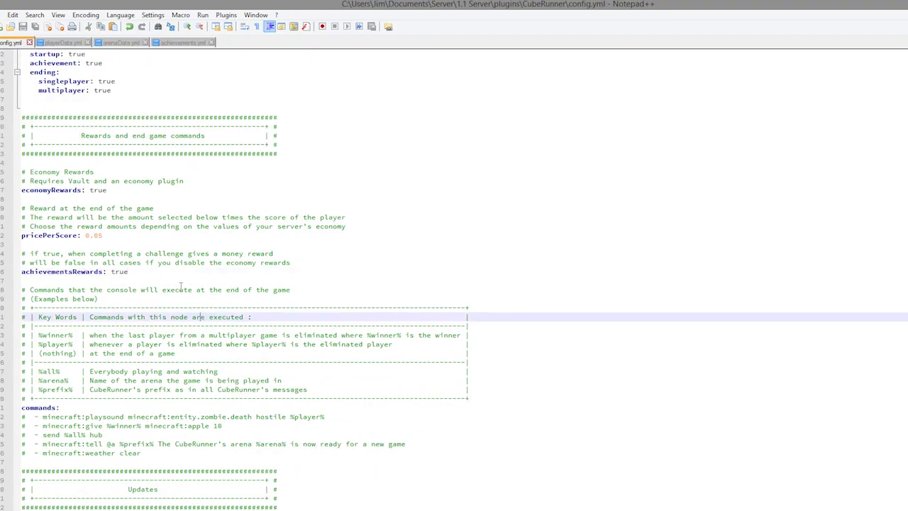
click(237, 279)
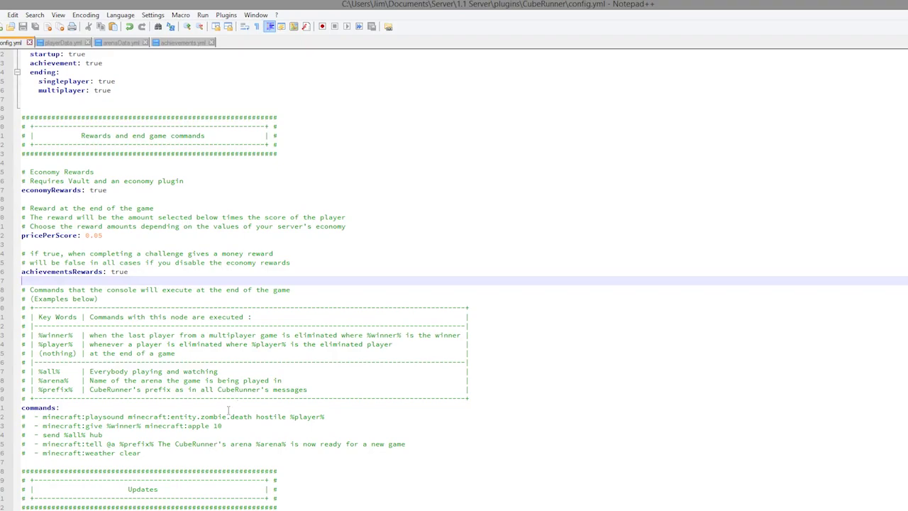
Step: Uncomment all five example end-of-game commands under commands: playsound, give apple, send to hub, tell and weather clear
click(27, 436)
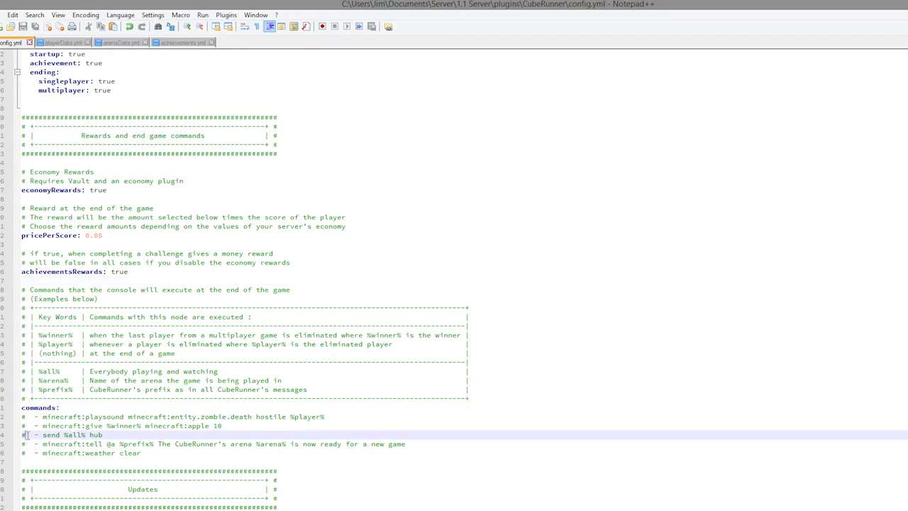
key(BackSpace)
click(29, 426)
key(BackSpace)
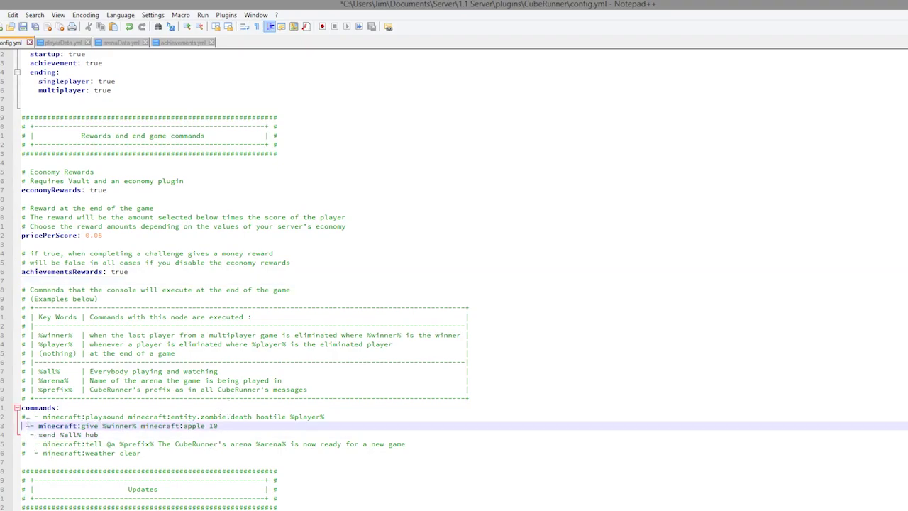
click(26, 418)
key(BackSpace)
click(26, 445)
key(BackSpace)
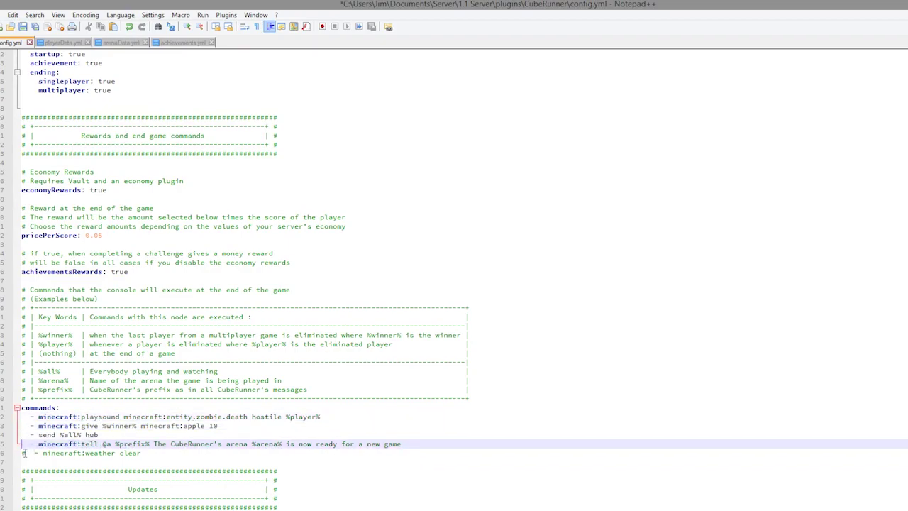
click(30, 453)
key(BackSpace)
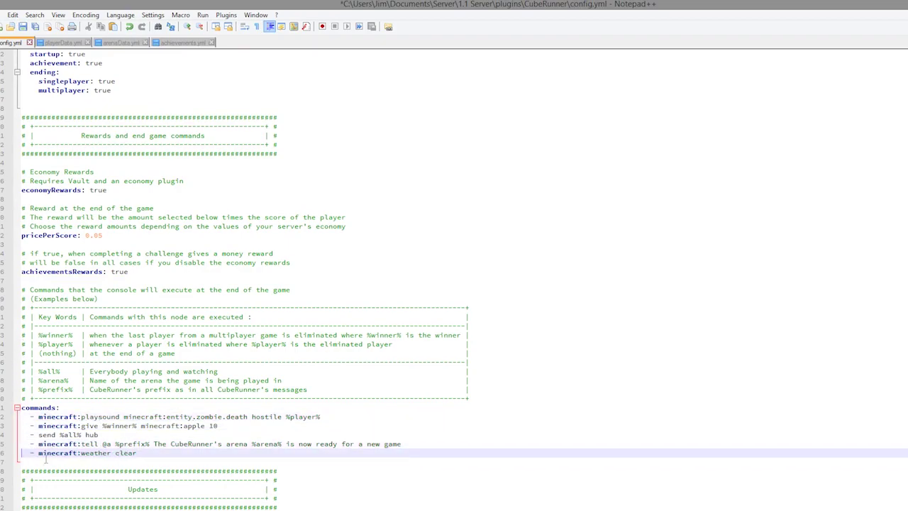
Step: Examine the enabled end-of-game commands and how they use the %winner%, %all%, %prefix% and %arena% key words
drag(163, 450, 7, 446)
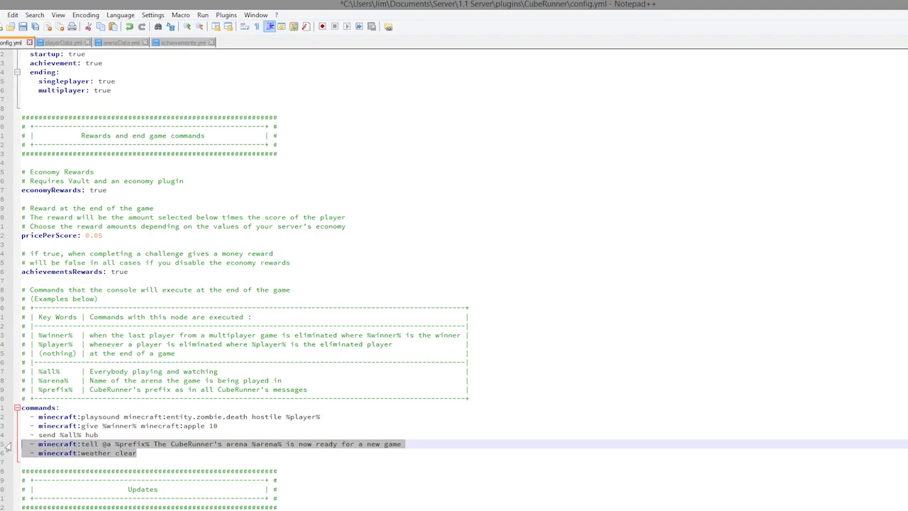
click(108, 465)
drag(81, 443, 366, 443)
drag(99, 434, 16, 435)
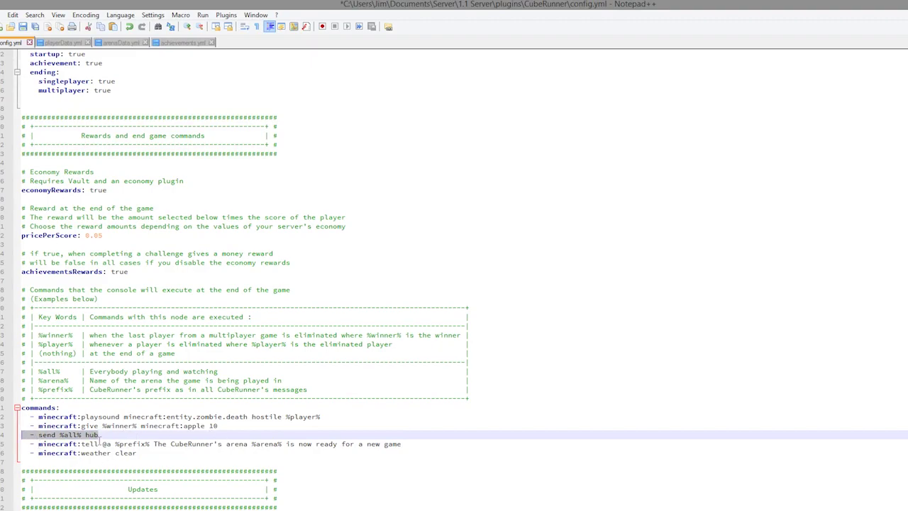
drag(246, 424, 144, 425)
click(299, 449)
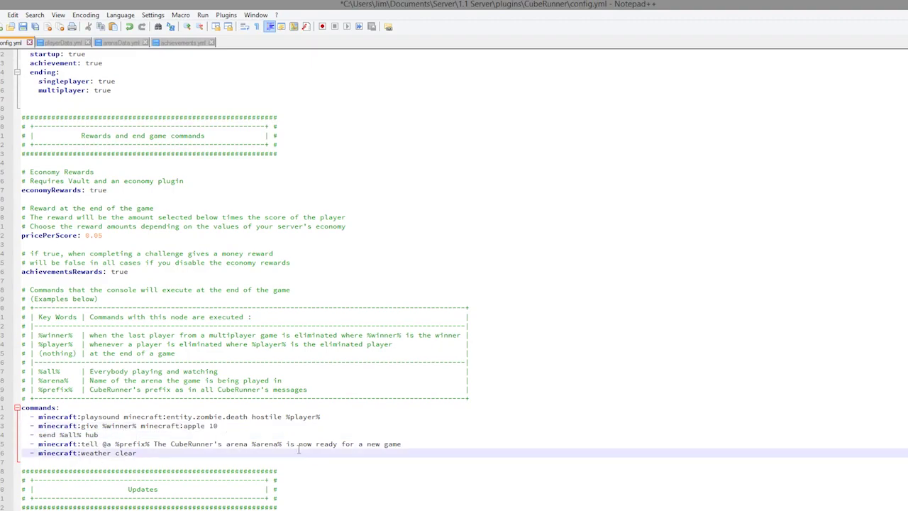
Step: Examine the general configuration section of config.yml, covering countdownTime, autostart, the MySQL settings and the language option
scroll(301, 441, up, 14)
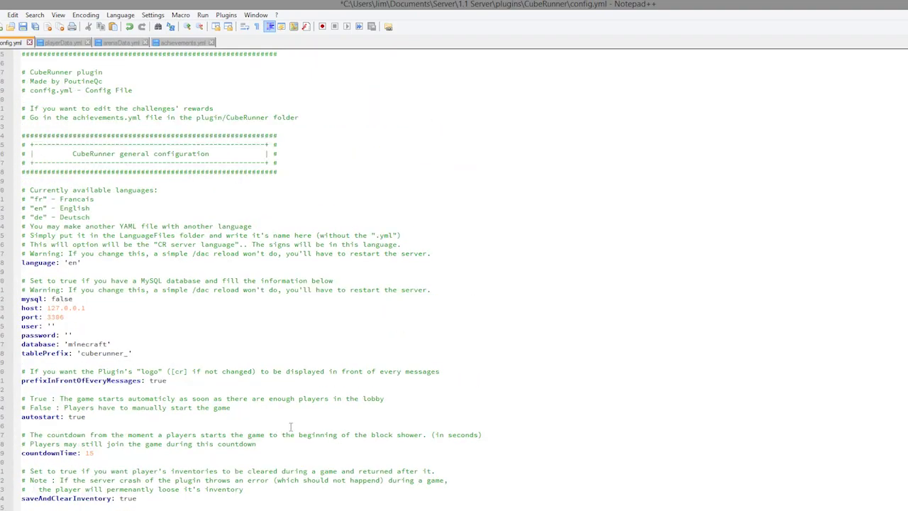
click(122, 461)
drag(116, 454, 31, 456)
drag(95, 417, 1, 428)
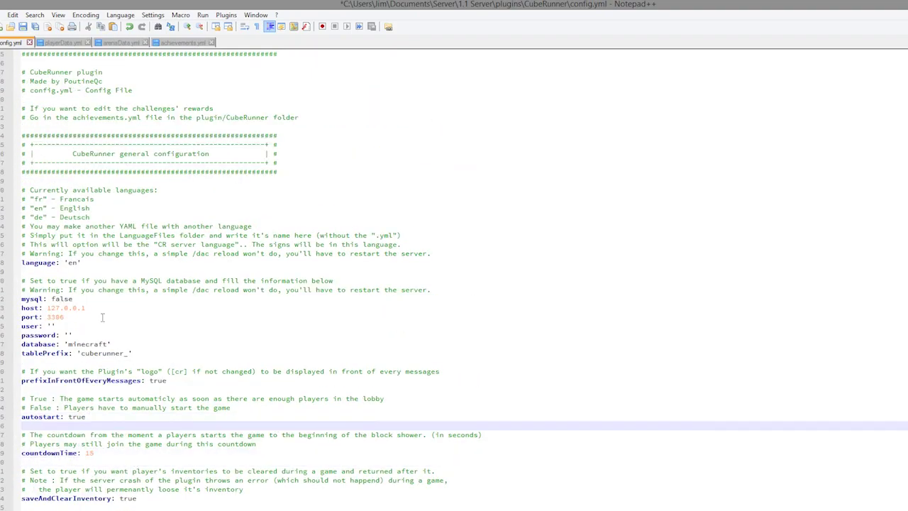
drag(186, 352, 22, 299)
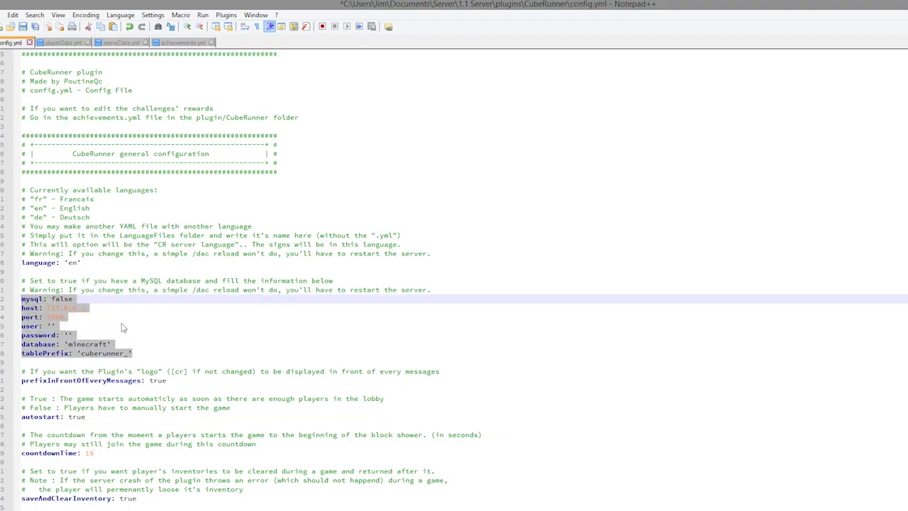
click(81, 263)
click(153, 289)
scroll(192, 334, down, 2)
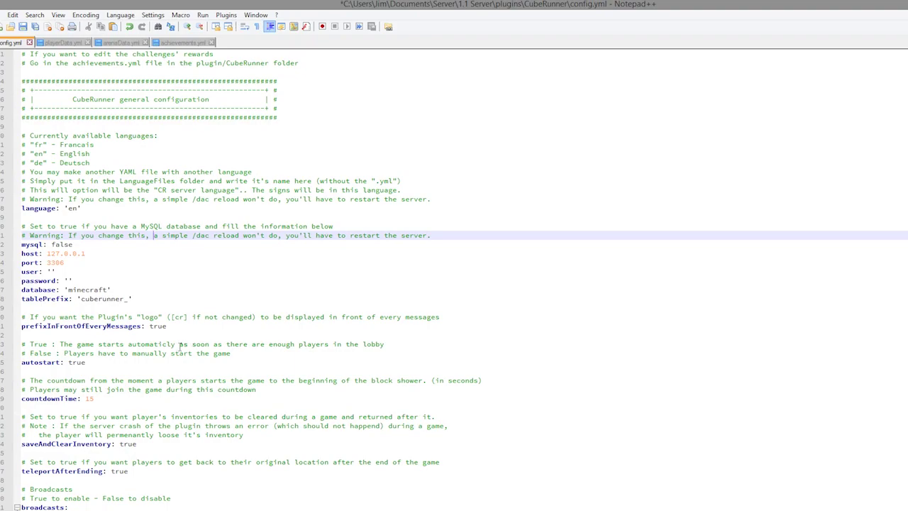
scroll(181, 347, down, 15)
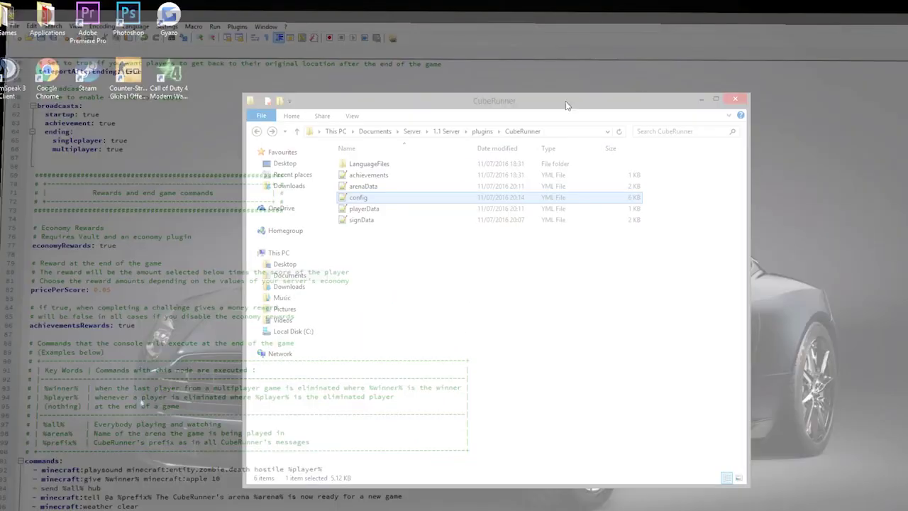